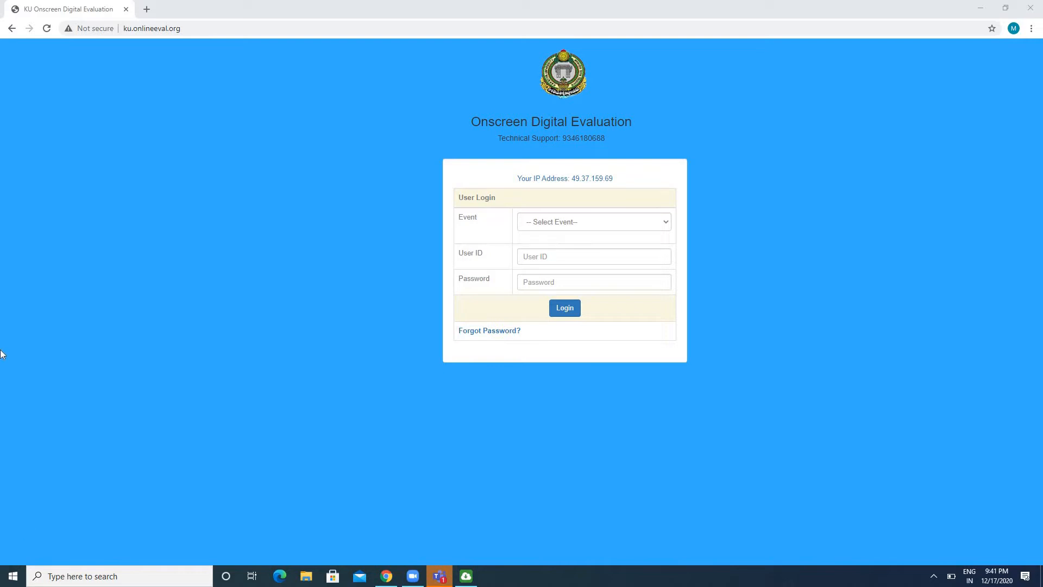
Load ku.onlineeval.org and select the PG DEC20 event in the user login form
left_click(157, 145)
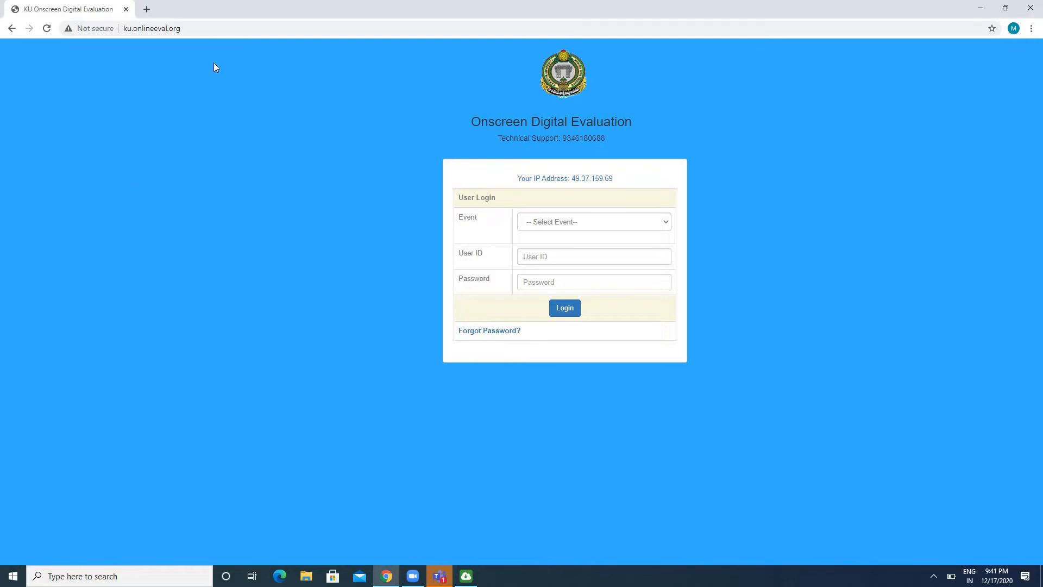
left_click(208, 29)
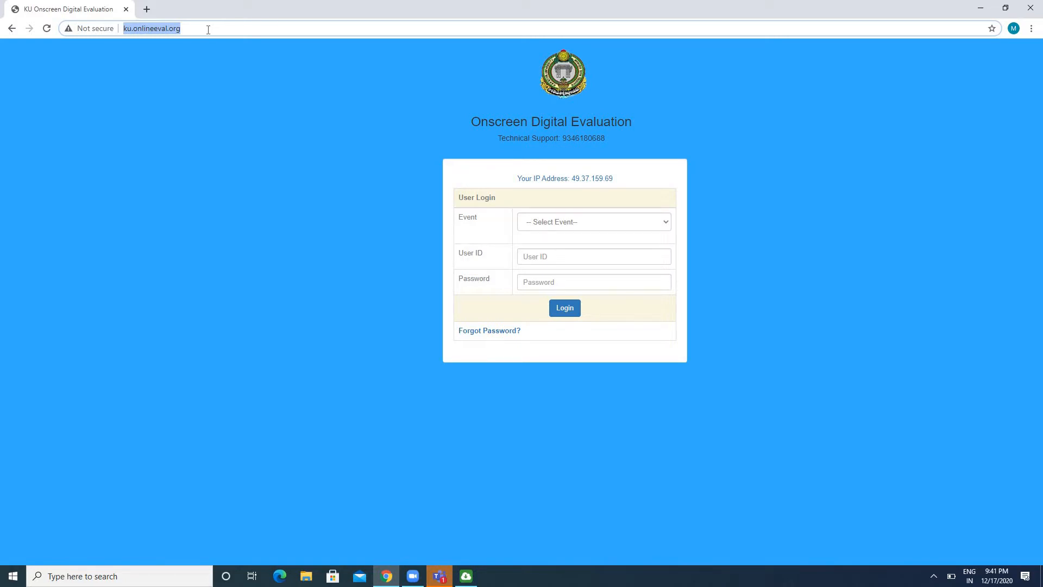
key("Return")
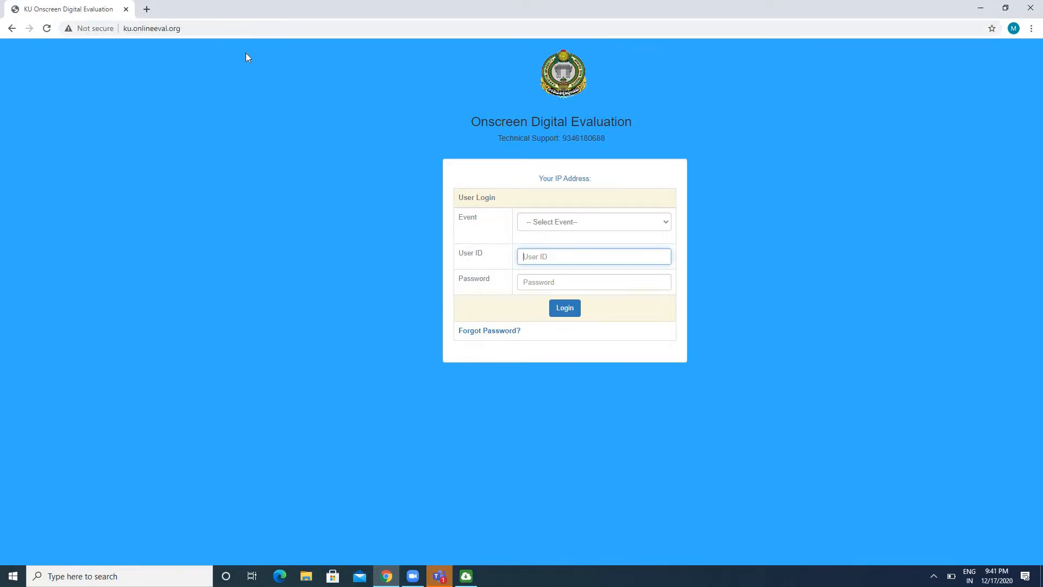
left_click(561, 223)
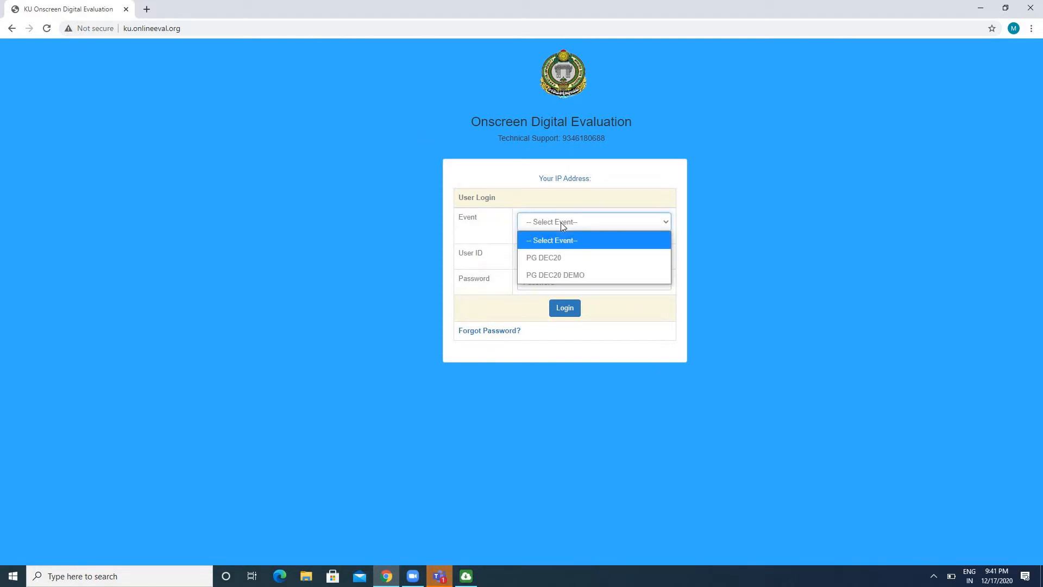
left_click(566, 257)
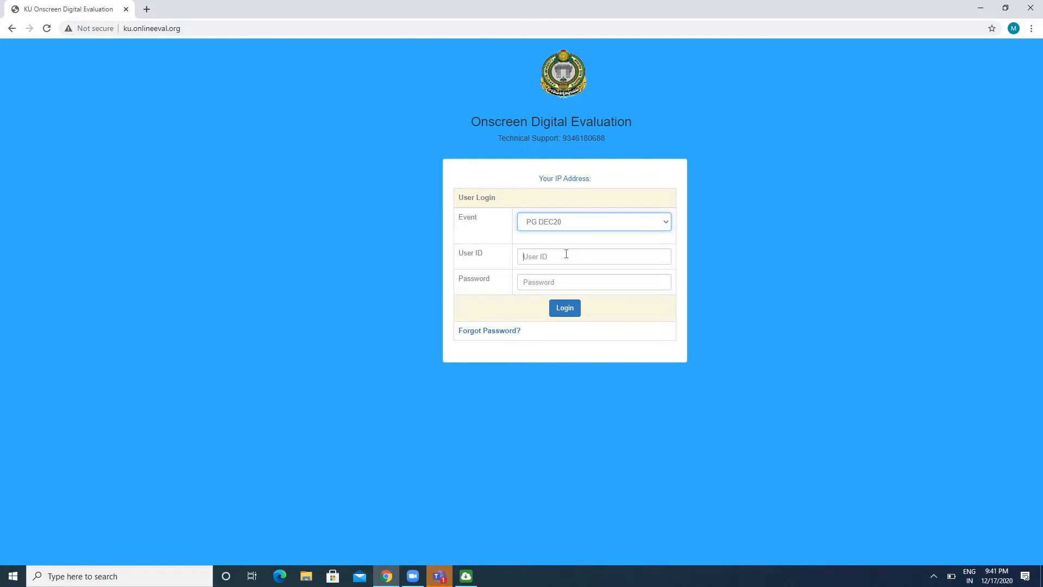
Enter the user ID and account password, and submit them to request the OTP
left_click(566, 254)
type("USER1")
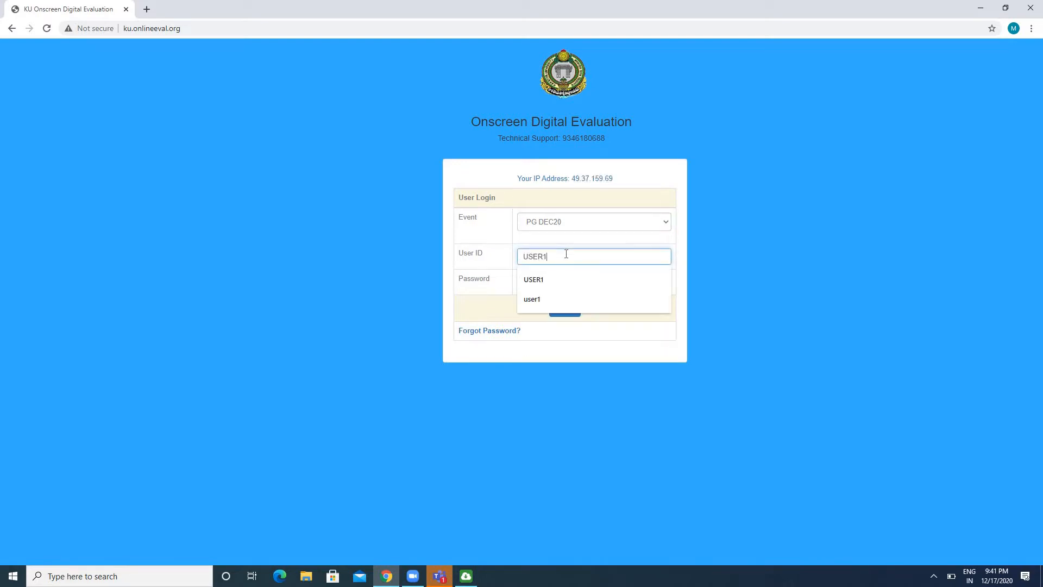
key("Tab")
type("••••••")
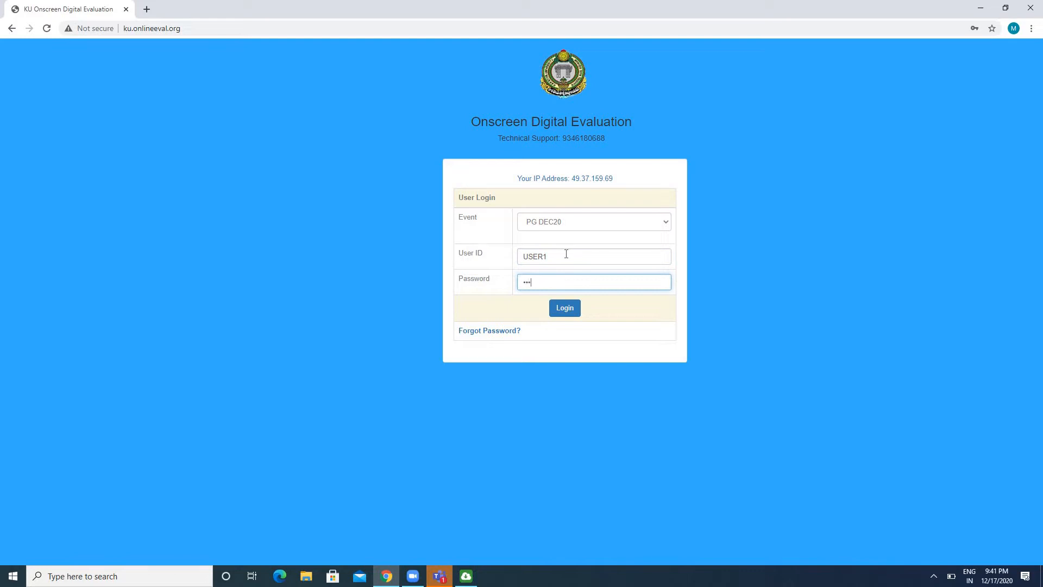
key("Tab")
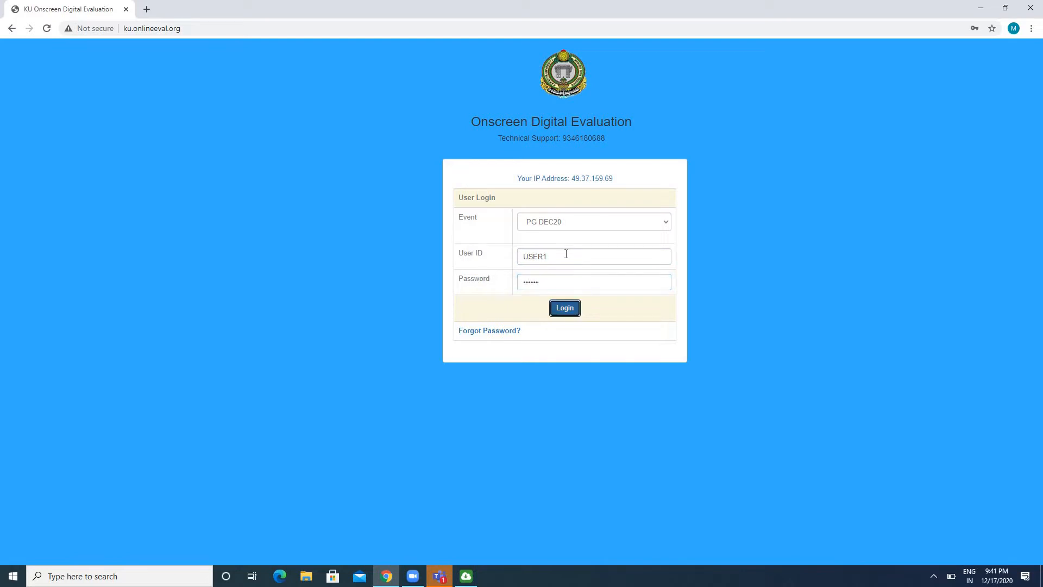
key("Return")
Enter the OTP to log in and dismiss the browser's change-password warning
left_click(536, 306)
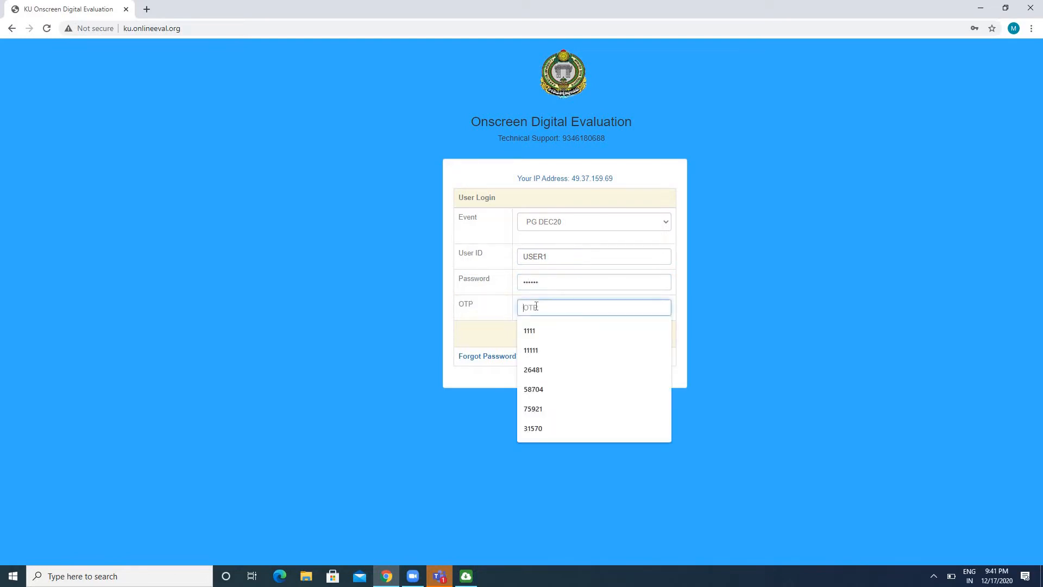
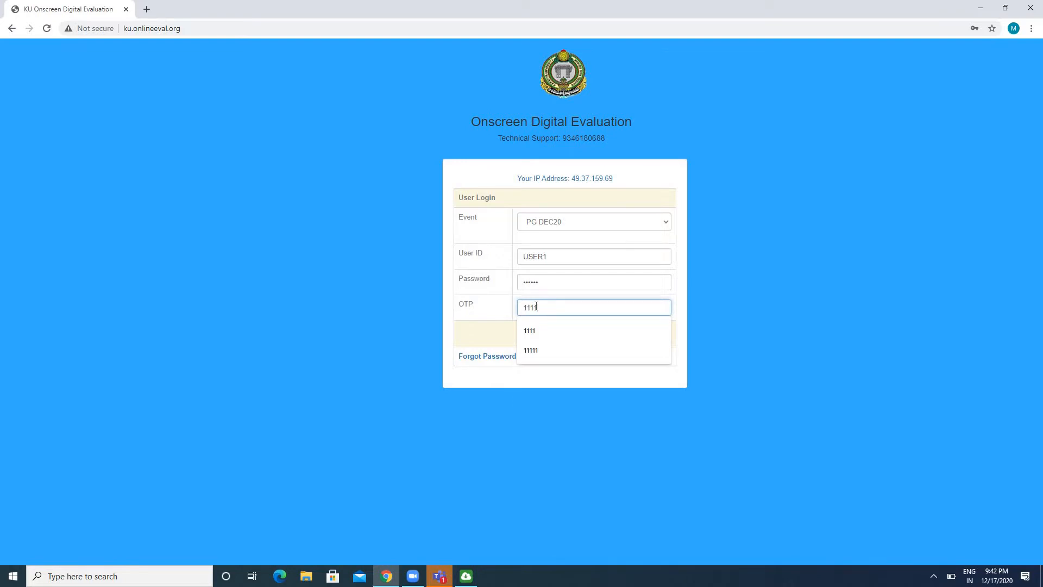
key("Tab")
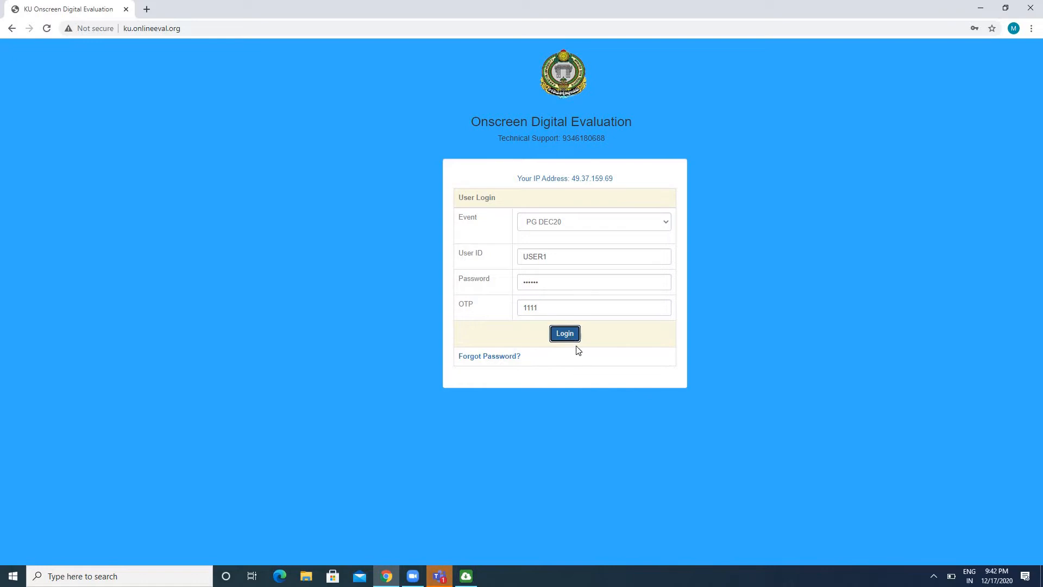
left_click(566, 333)
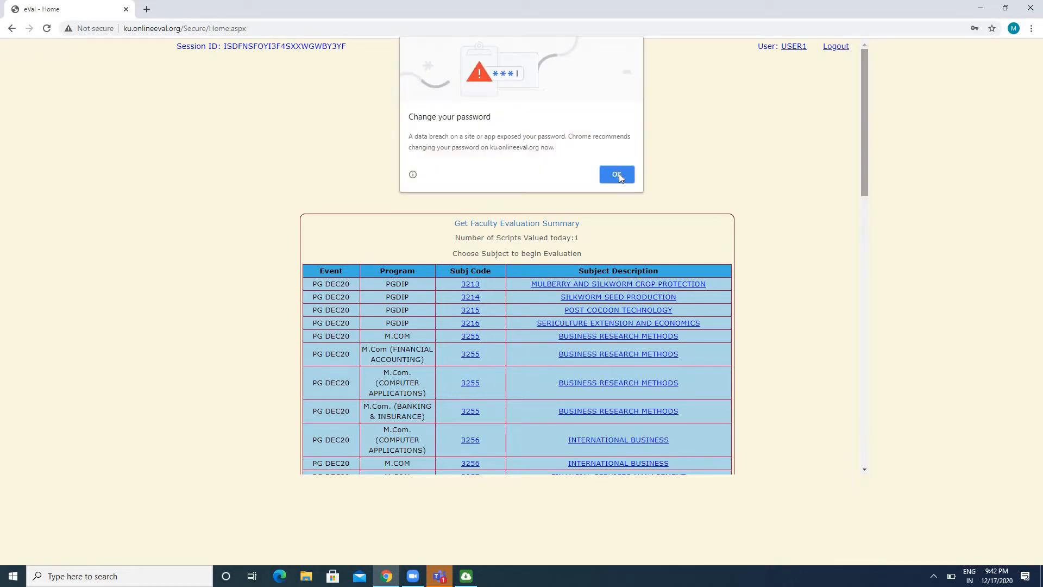
left_click(619, 174)
View the Faculty Evaluation Summary, close it, and check the number of scripts valued today
left_click_drag(363, 47, 223, 52)
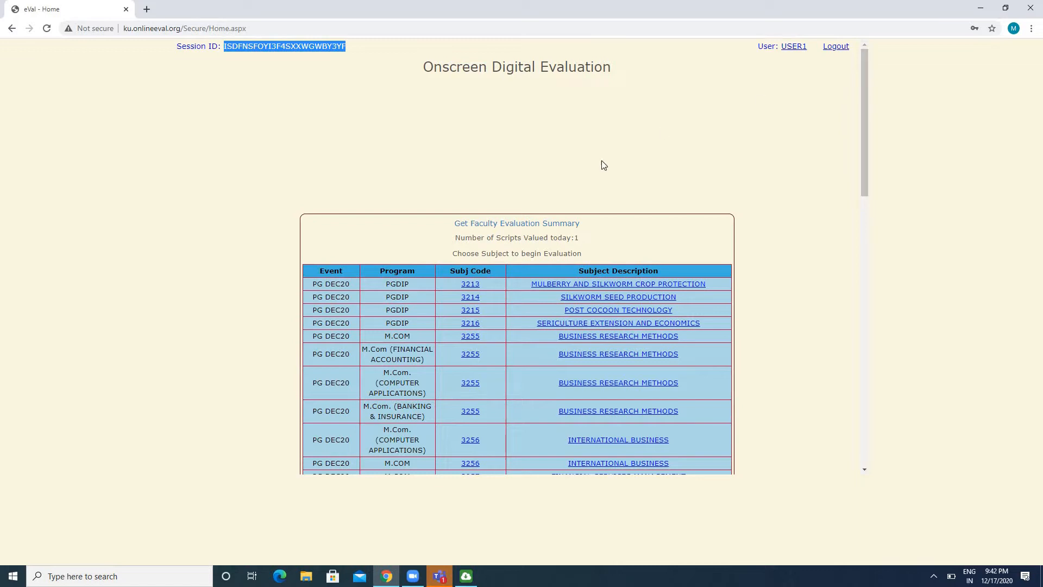
left_click(525, 223)
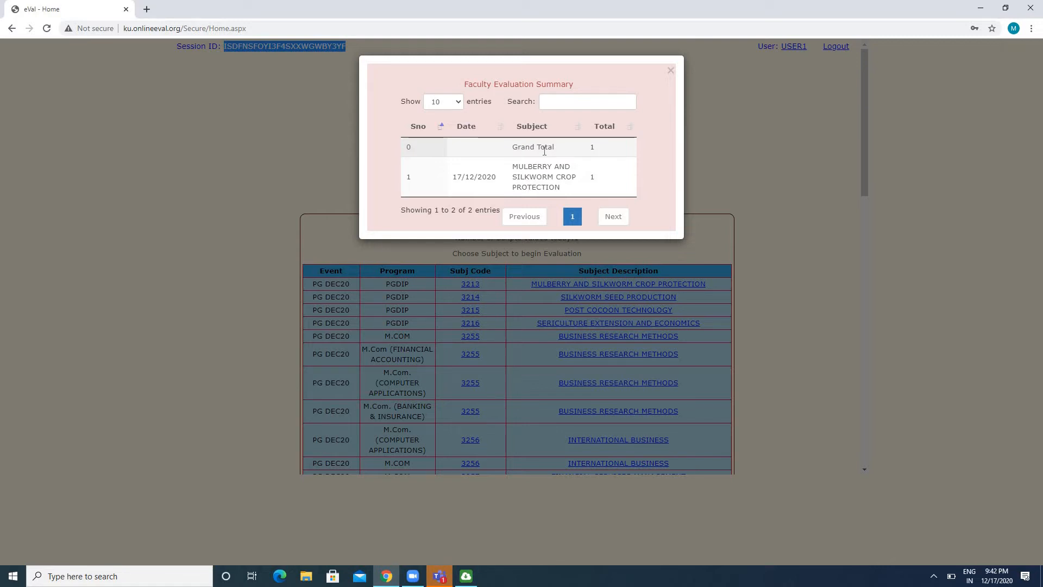
left_click(671, 71)
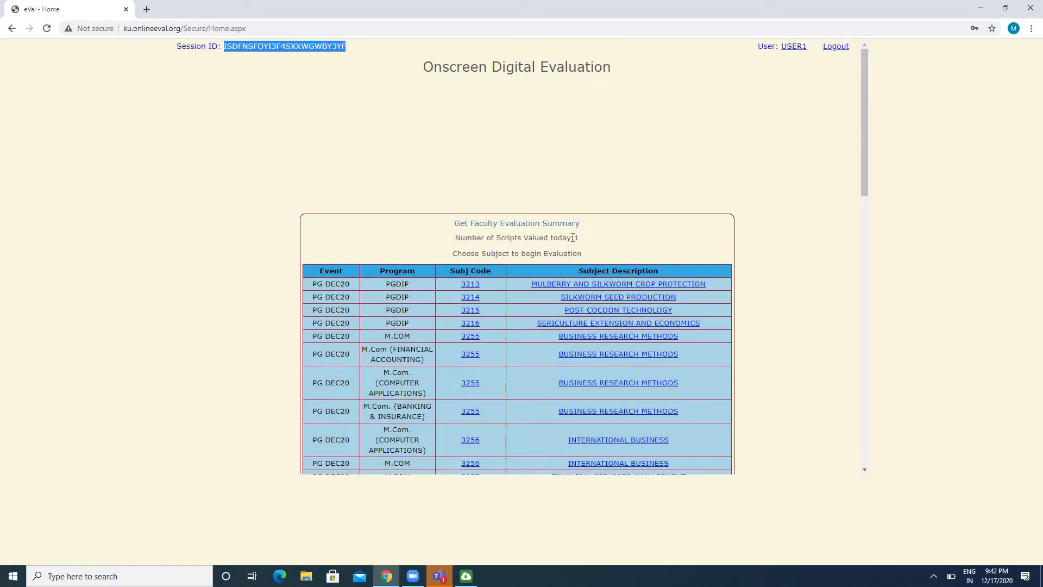
left_click_drag(575, 237, 579, 239)
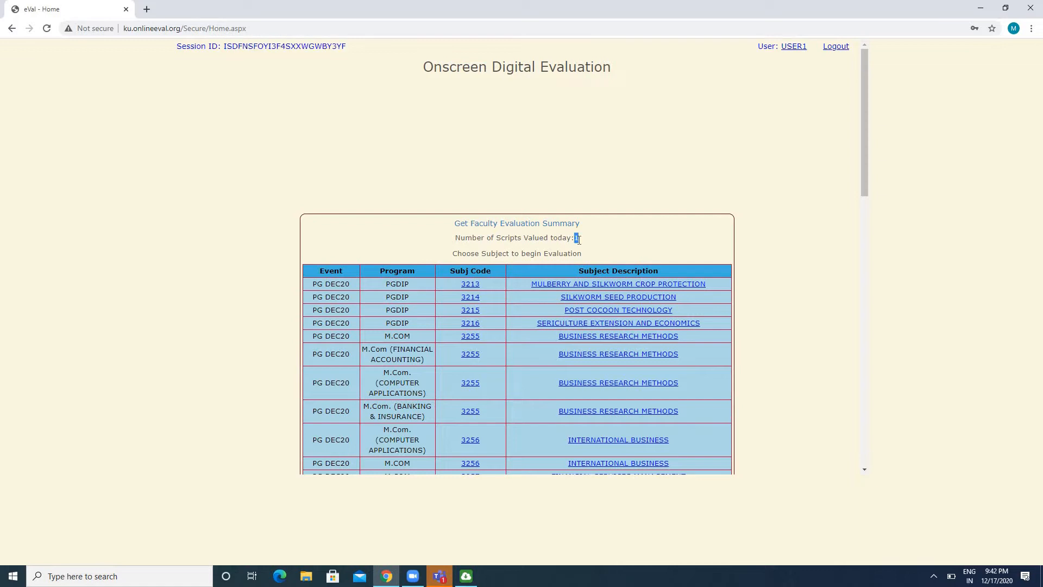
left_click(659, 226)
Review the subject table and open the PG DEC20 PGDIP subject Post Cocoon Technology for evaluation
left_click_drag(317, 273, 687, 312)
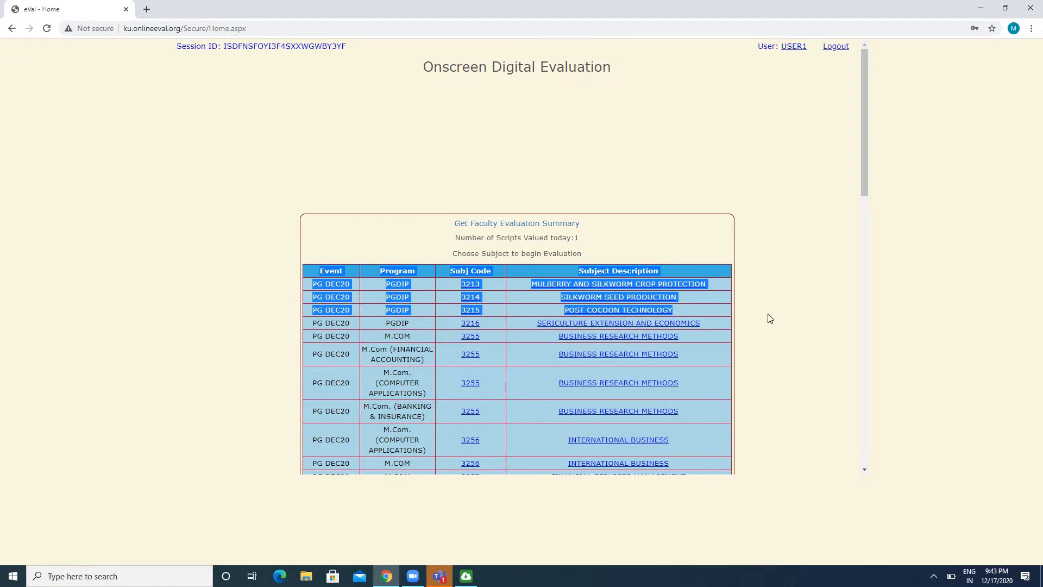
left_click(382, 266)
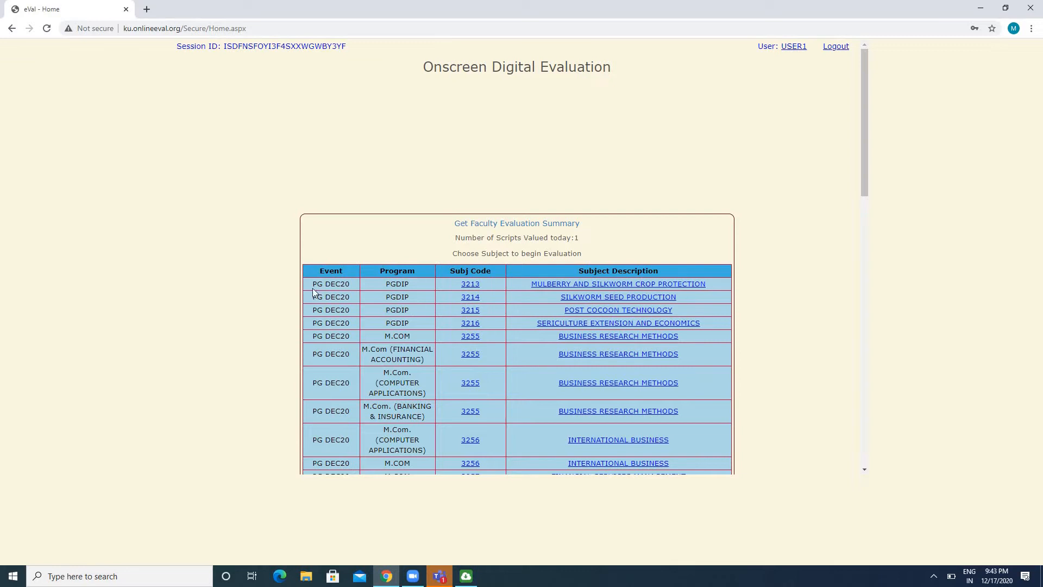
left_click_drag(312, 288, 350, 286)
left_click(468, 313)
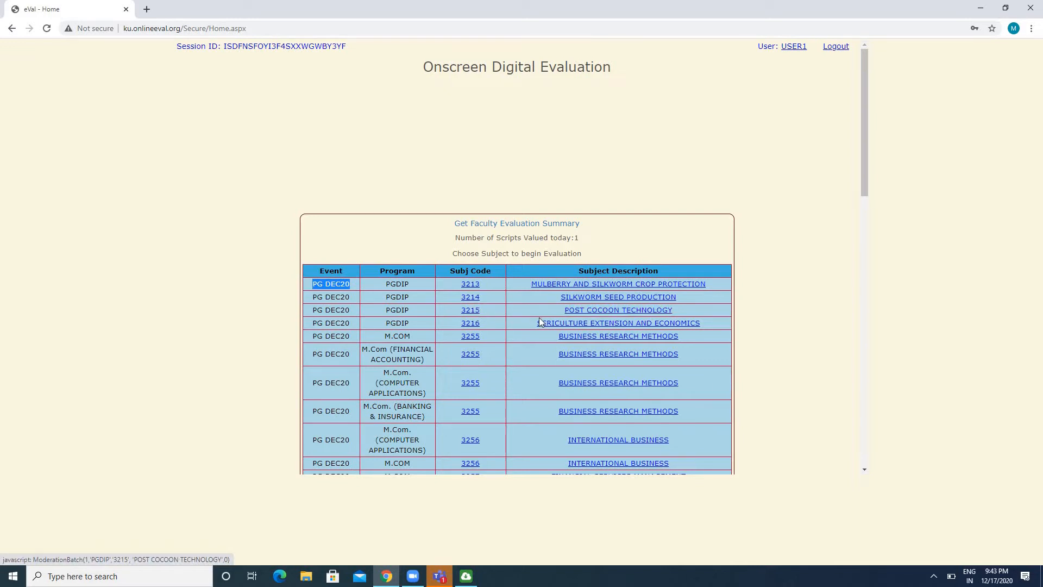
left_click(592, 314)
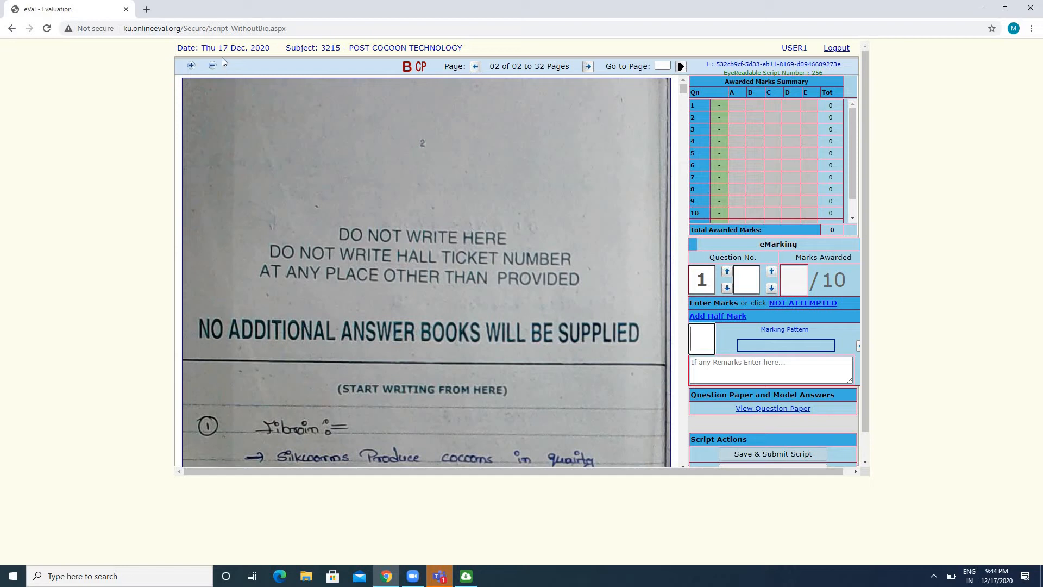
Check the script's date, subject and page range, and zoom the answer page in and back out
left_click_drag(203, 47, 471, 50)
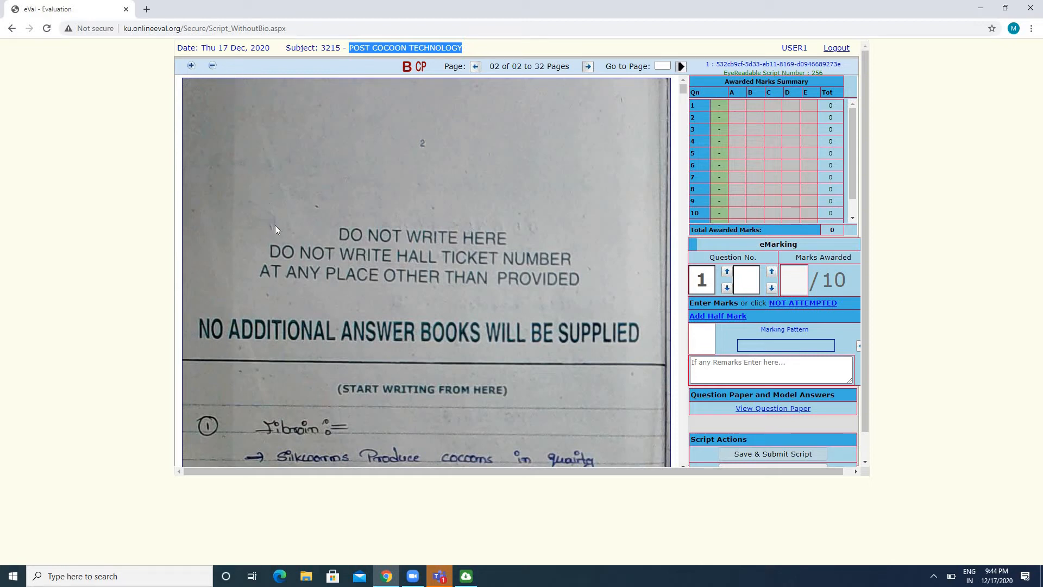
left_click(191, 65)
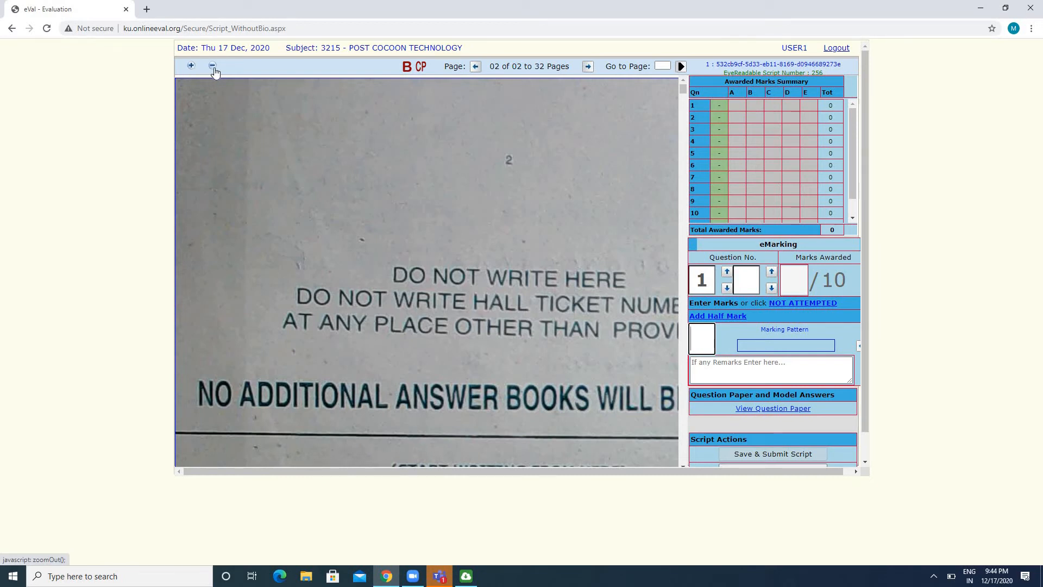
left_click(213, 66)
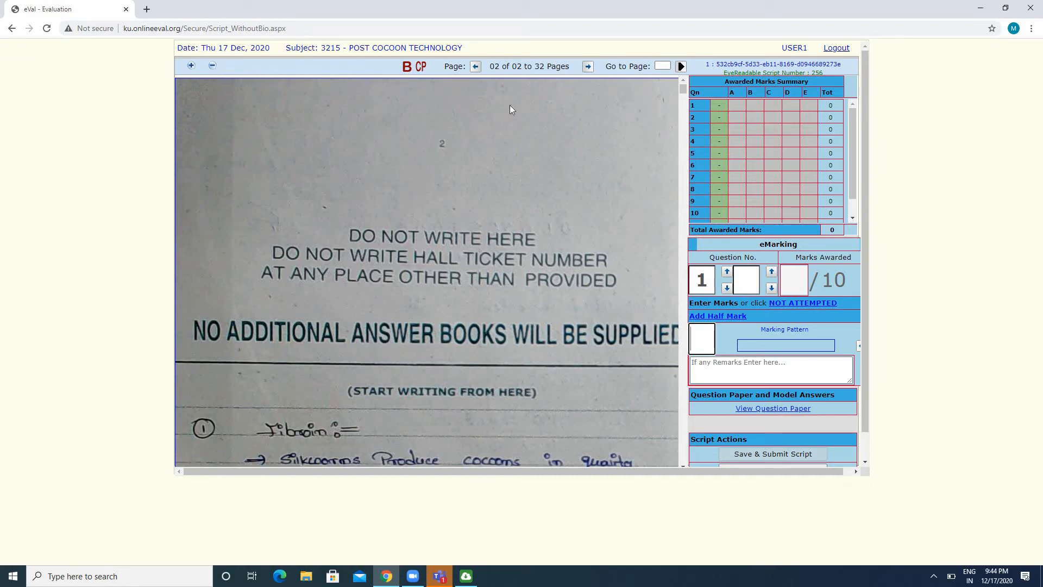
left_click_drag(504, 80, 555, 77)
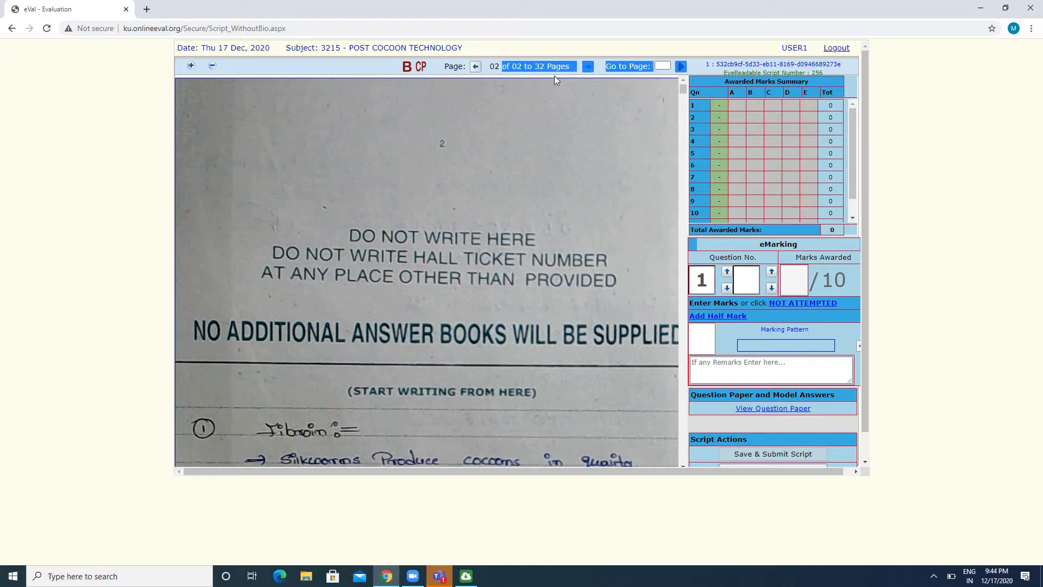
left_click(478, 160)
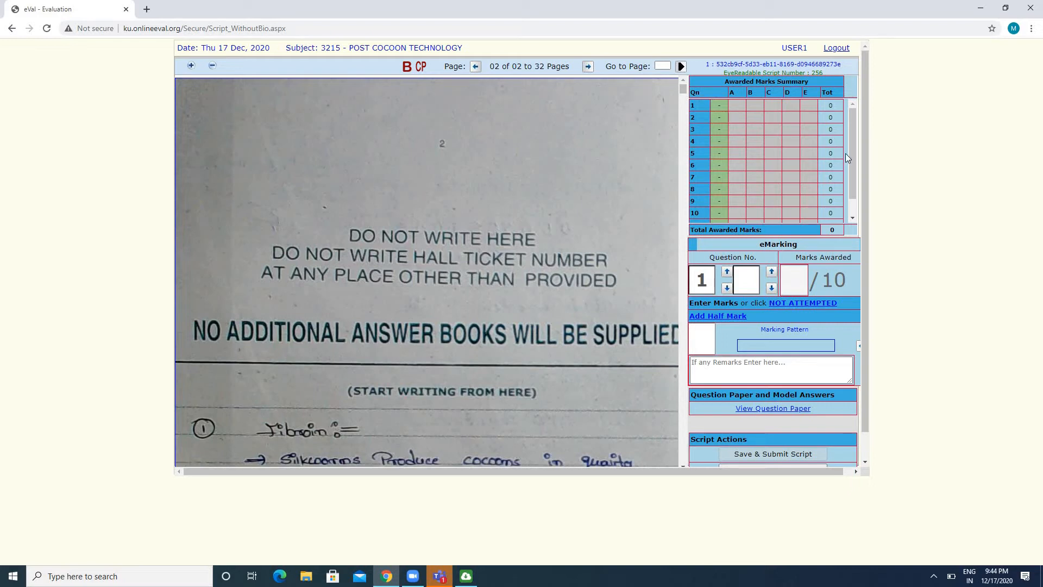
View the question paper and compare its questions with the question rows in the Awarded Marks Summary
left_click(788, 412)
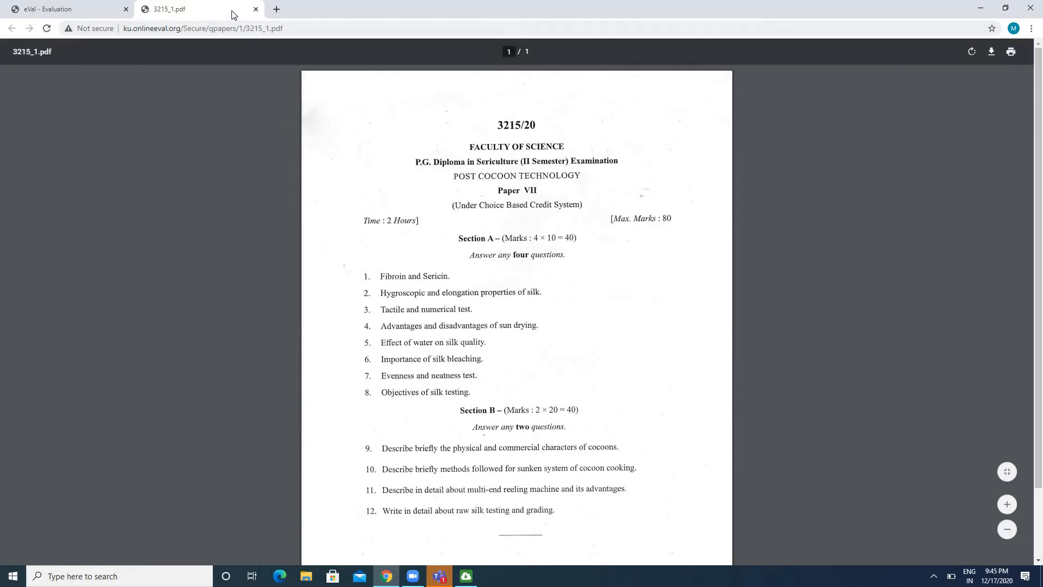
left_click(89, 10)
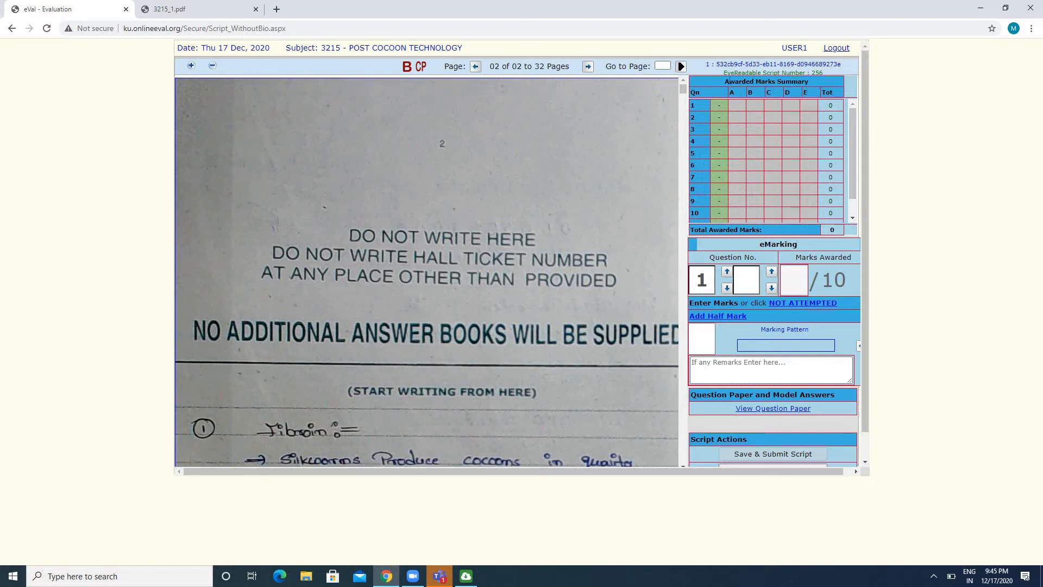
left_click_drag(726, 82, 805, 111)
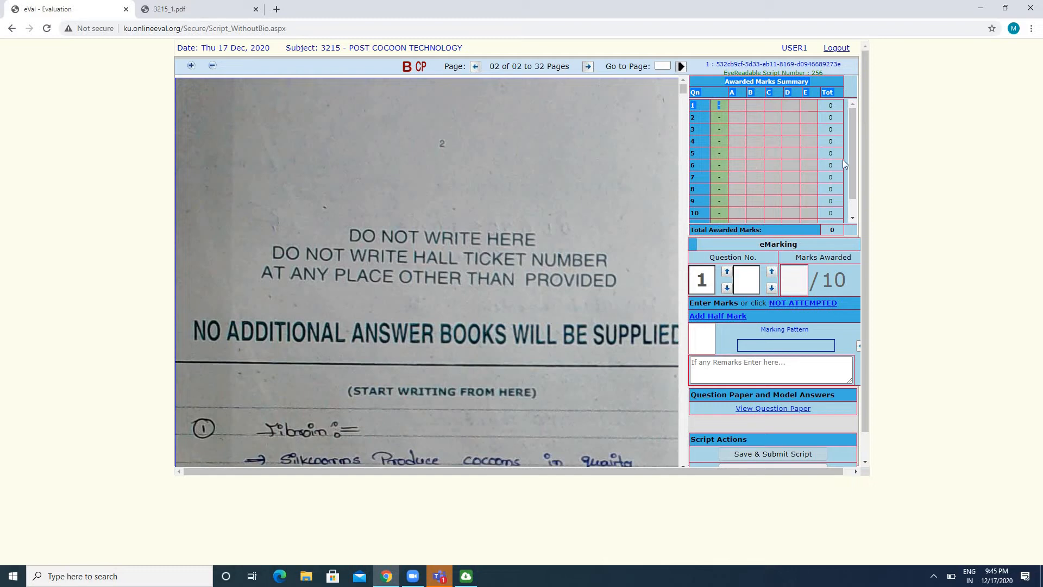
left_click_drag(852, 158, 850, 188)
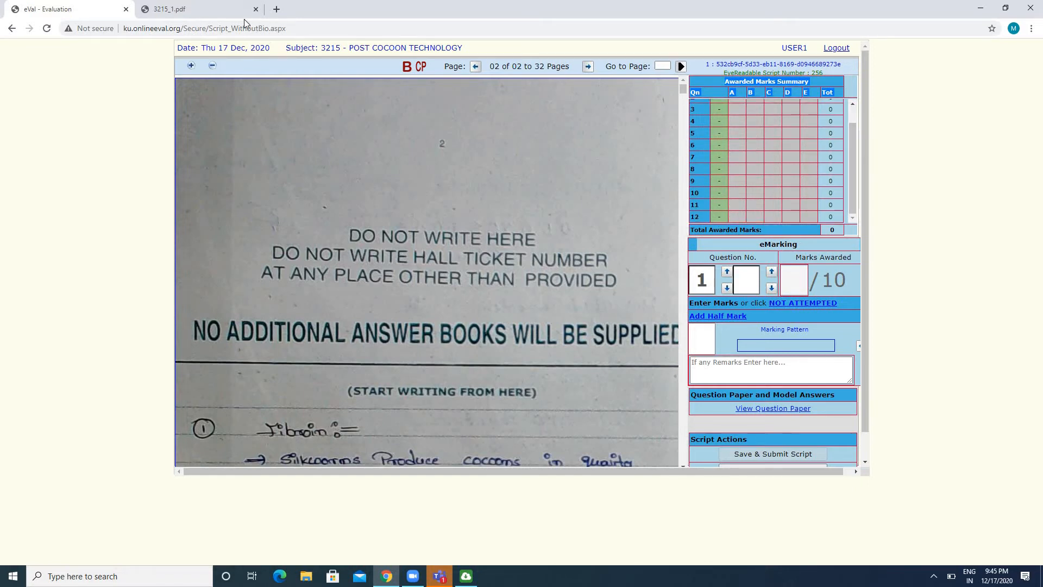
left_click(223, 7)
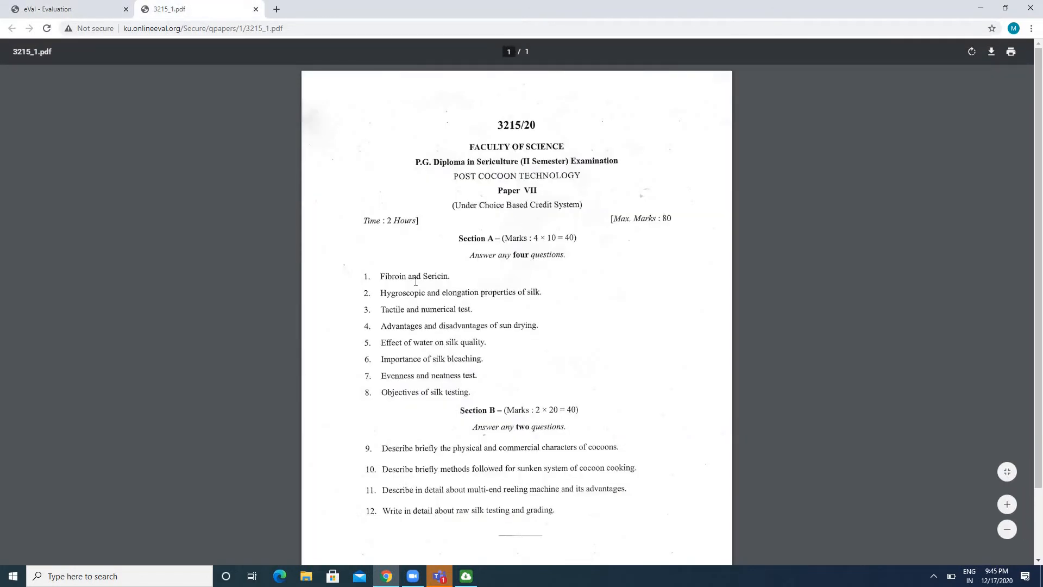
left_click(54, 8)
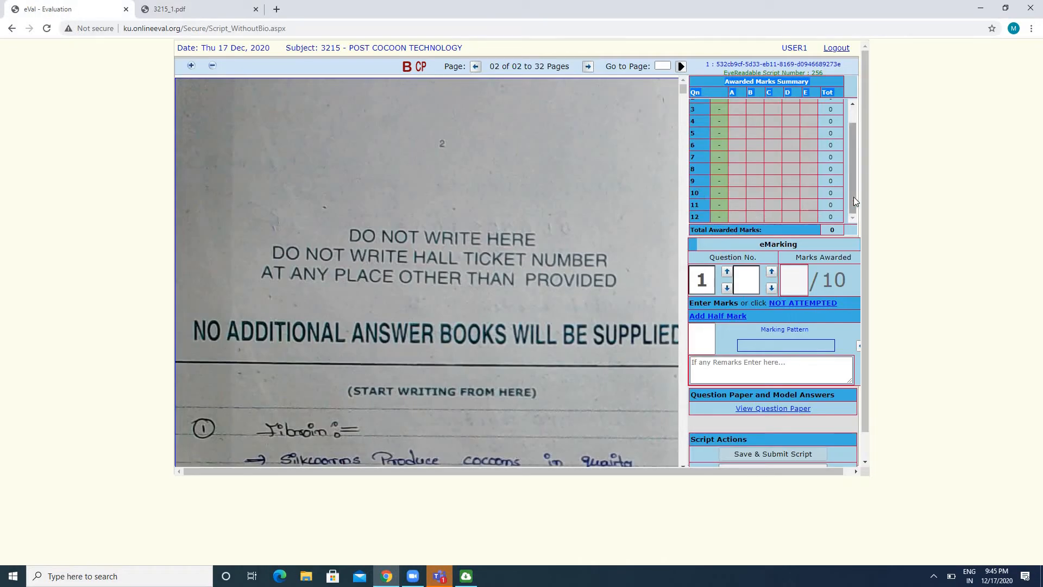
left_click_drag(854, 197, 852, 159)
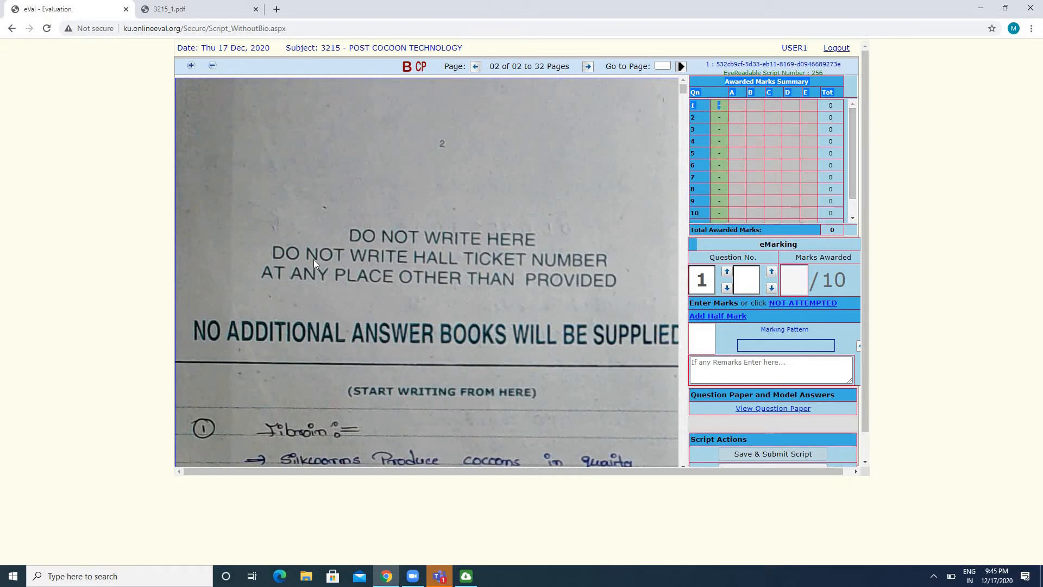
Read the beginning of the answer to question 1 on page 2 of the script
scroll(314, 259, "down", 2)
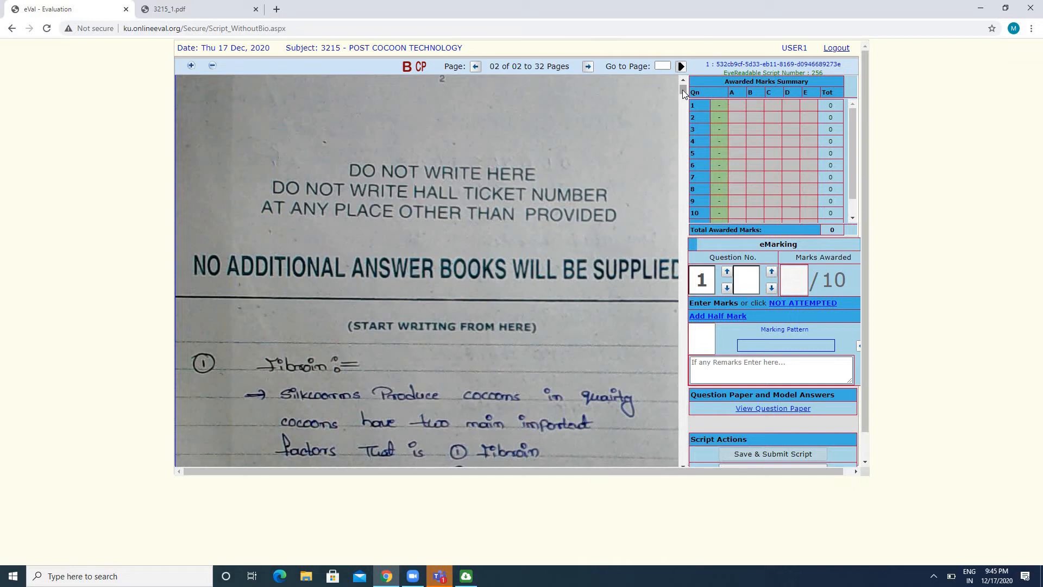
scroll(683, 89, "down", 1)
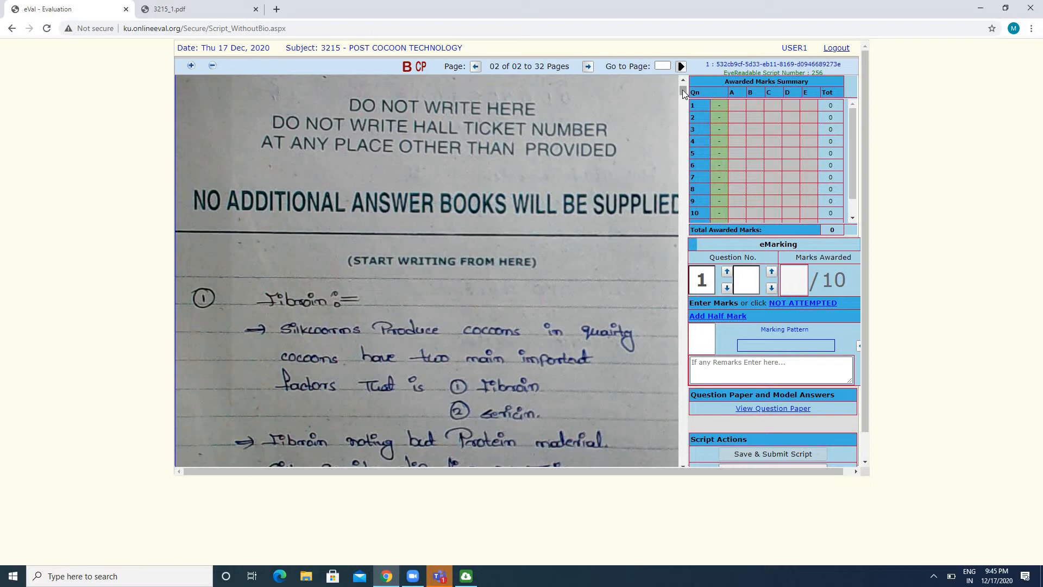
scroll(682, 90, "down", 1)
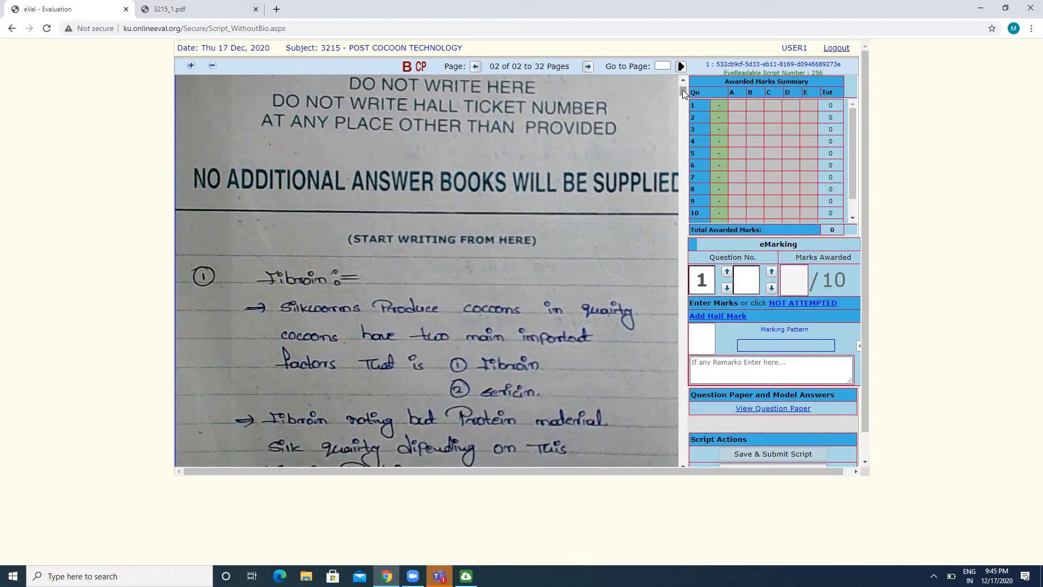
scroll(682, 90, "down", 1)
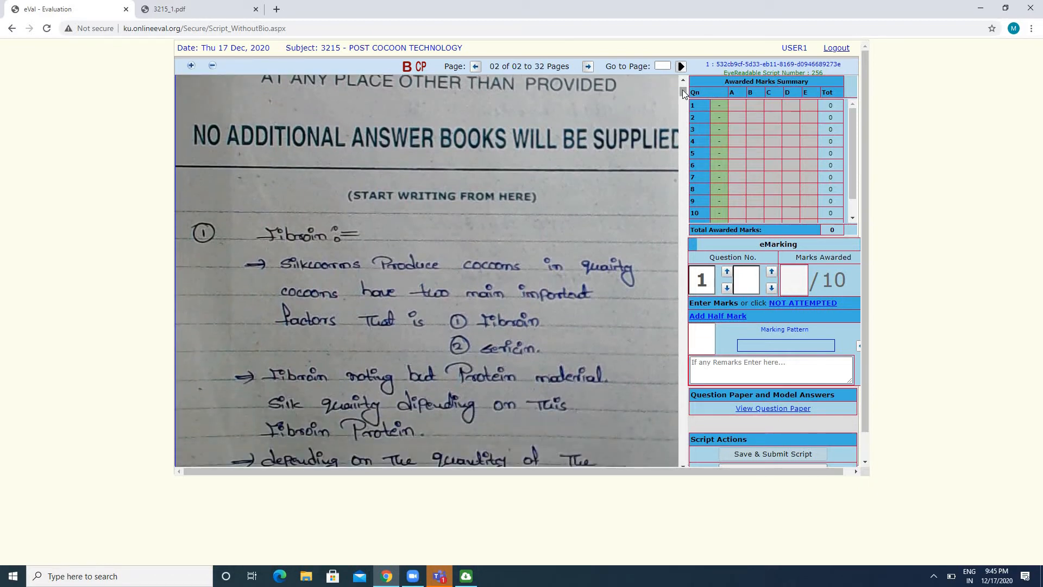
scroll(683, 89, "down", 1)
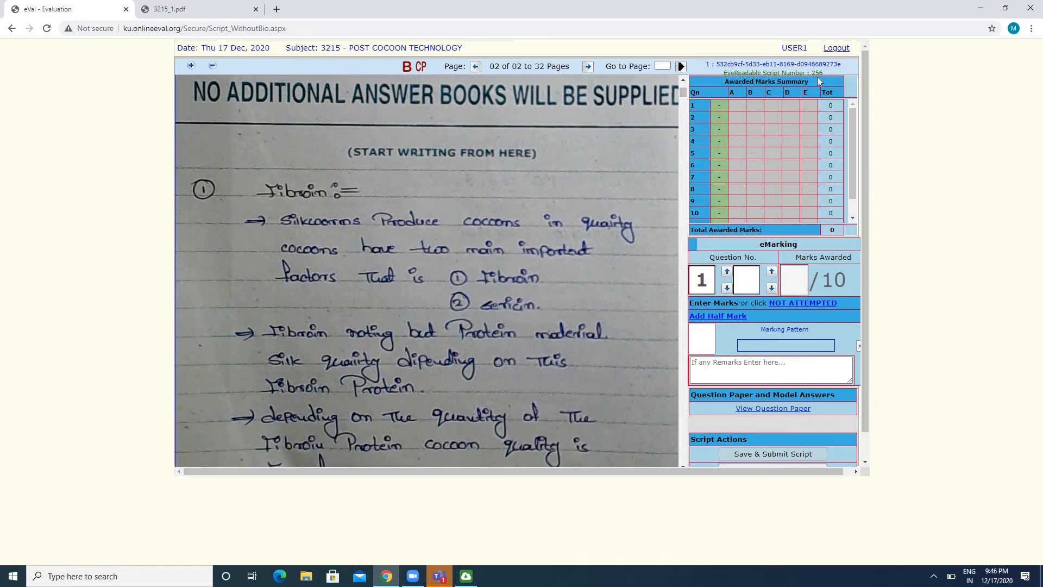
Select question 1 in the Awarded Marks Summary and check its question number, mark entry field and maximum marks
left_click(722, 110)
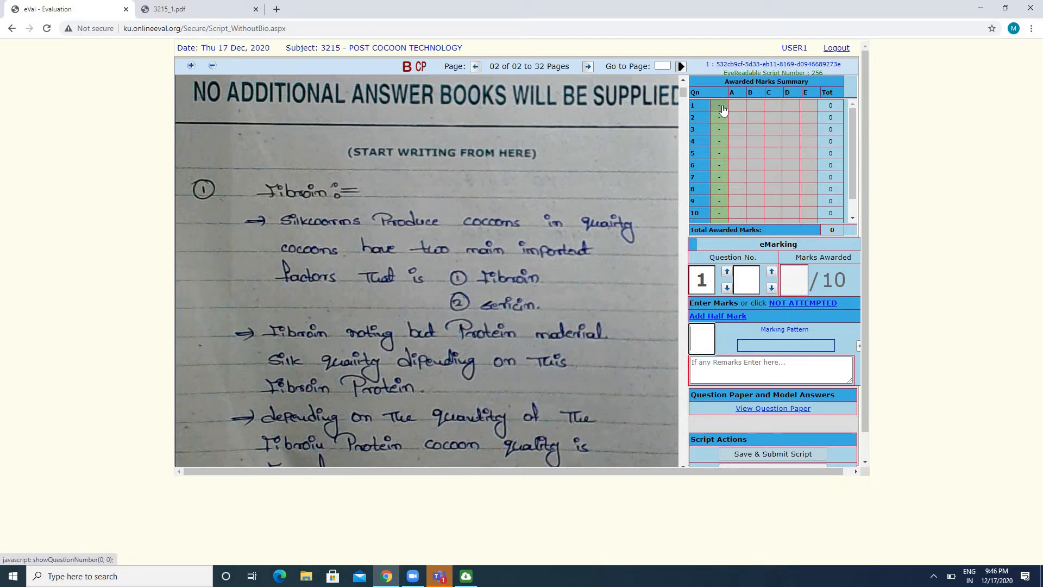
left_click(704, 278)
double_click(705, 278)
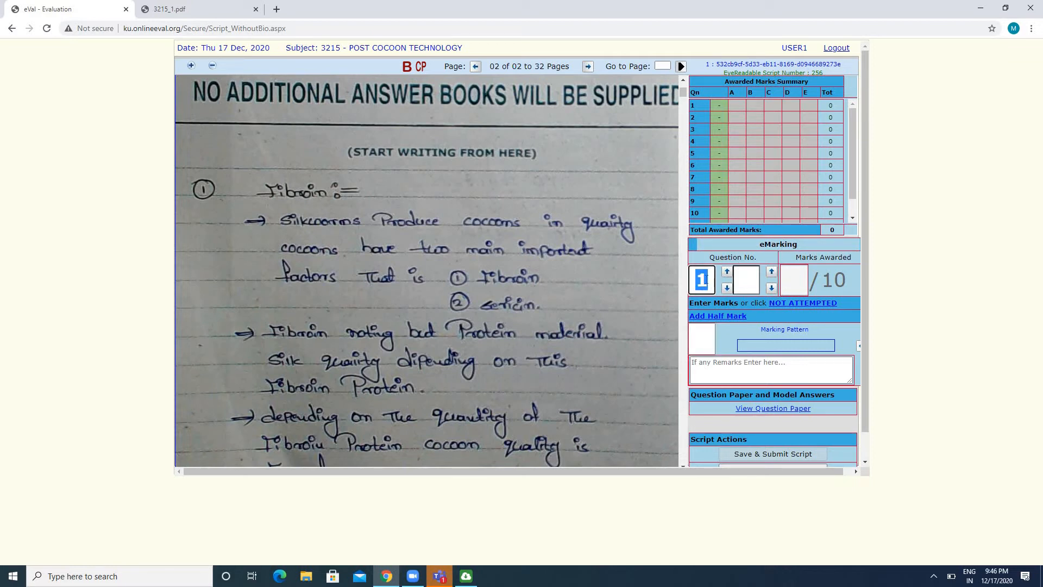
left_click(699, 332)
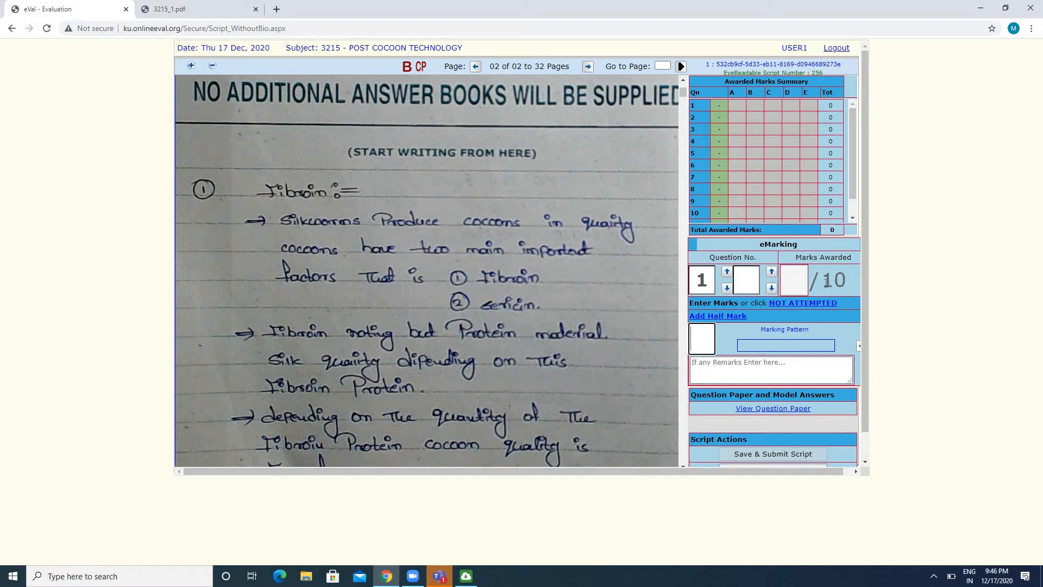
left_click_drag(823, 280, 845, 281)
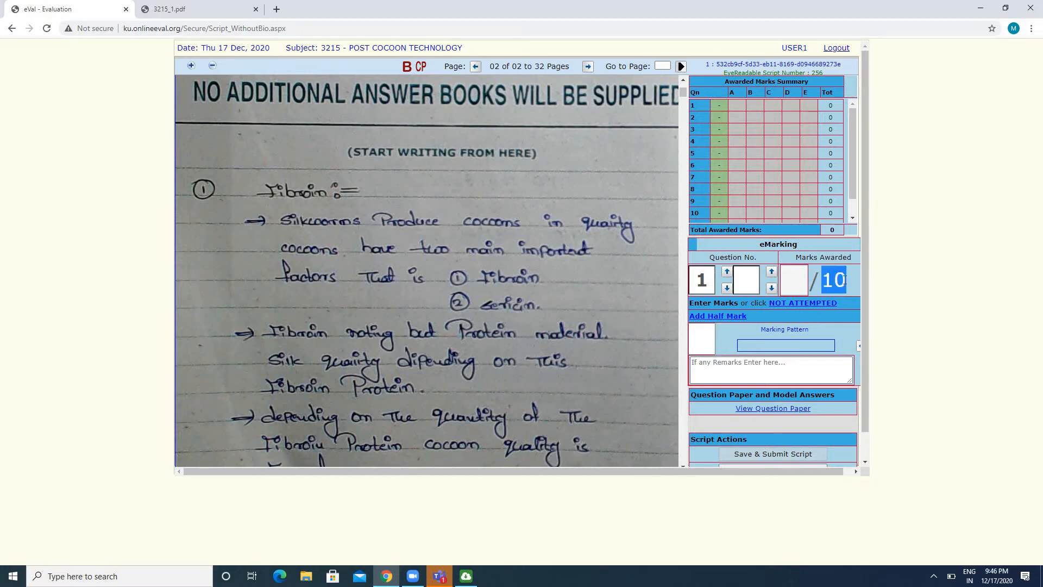
Read the rest of answer 1 through page 3 and award 5 marks for question 1
left_click(532, 288)
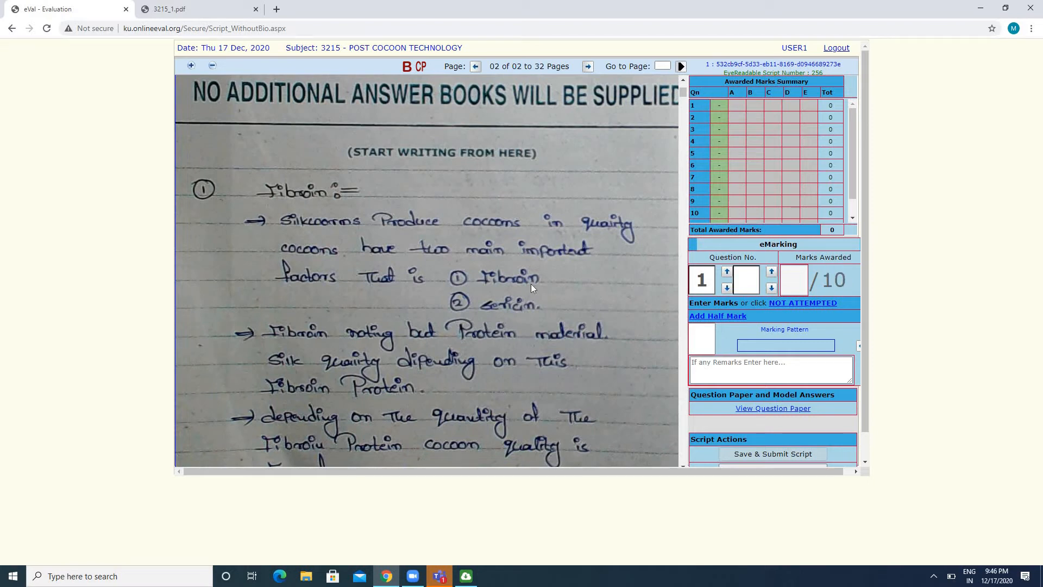
scroll(531, 288, "down", 3)
scroll(532, 288, "down", 10)
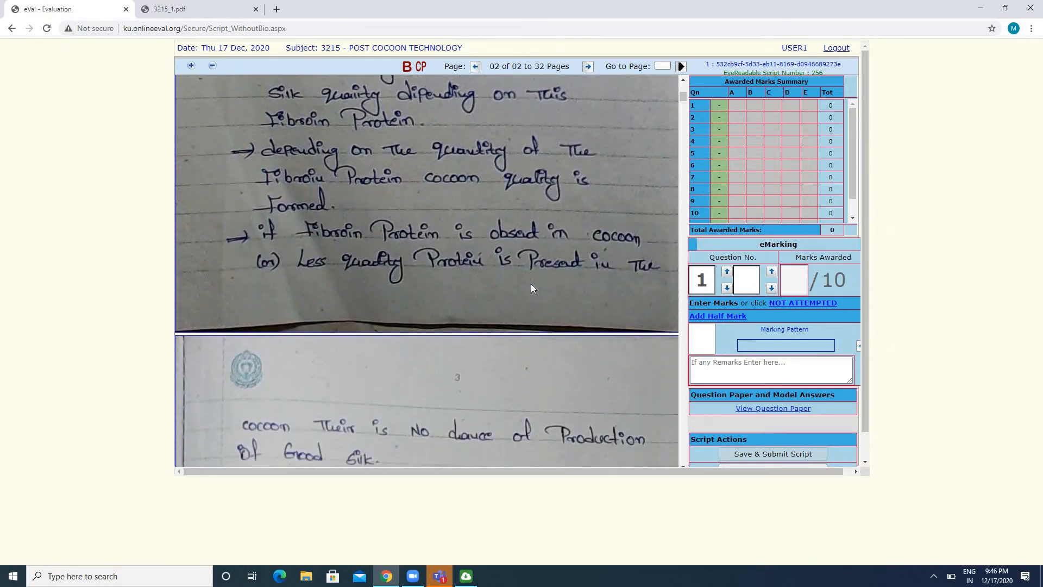
scroll(532, 284, "down", 10)
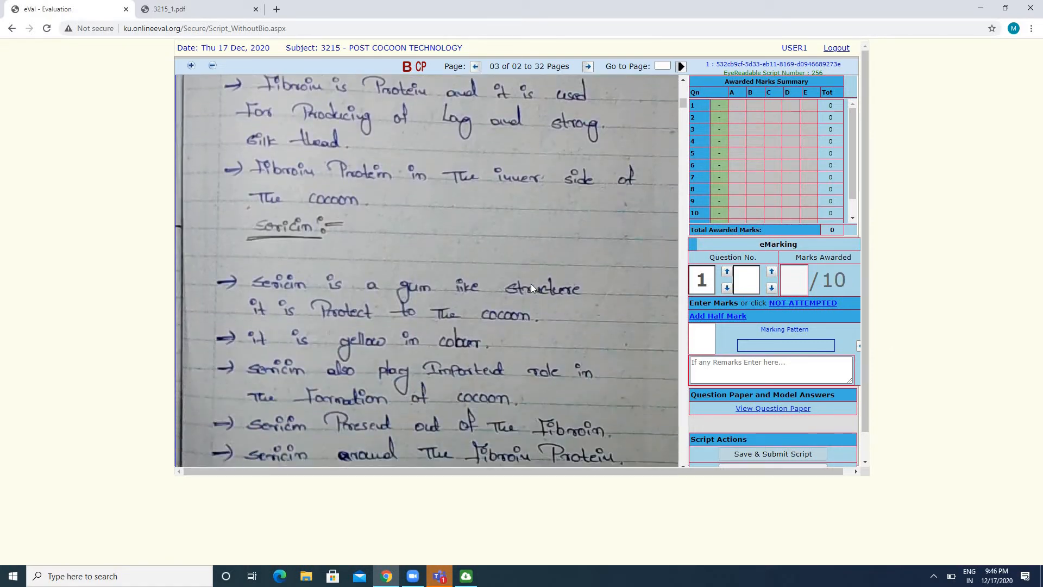
scroll(531, 287, "down", 10)
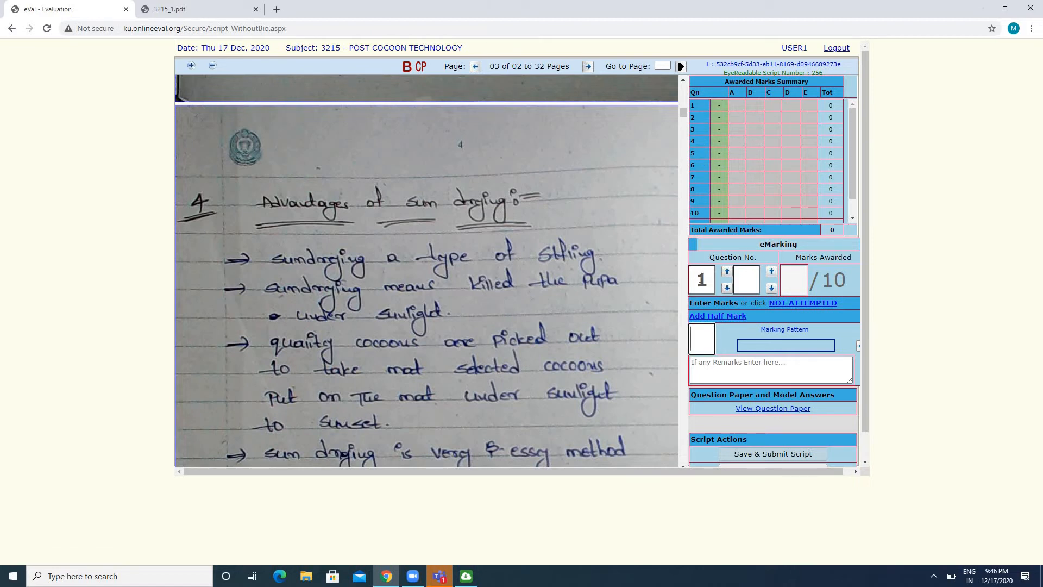
left_click_drag(701, 279, 706, 278)
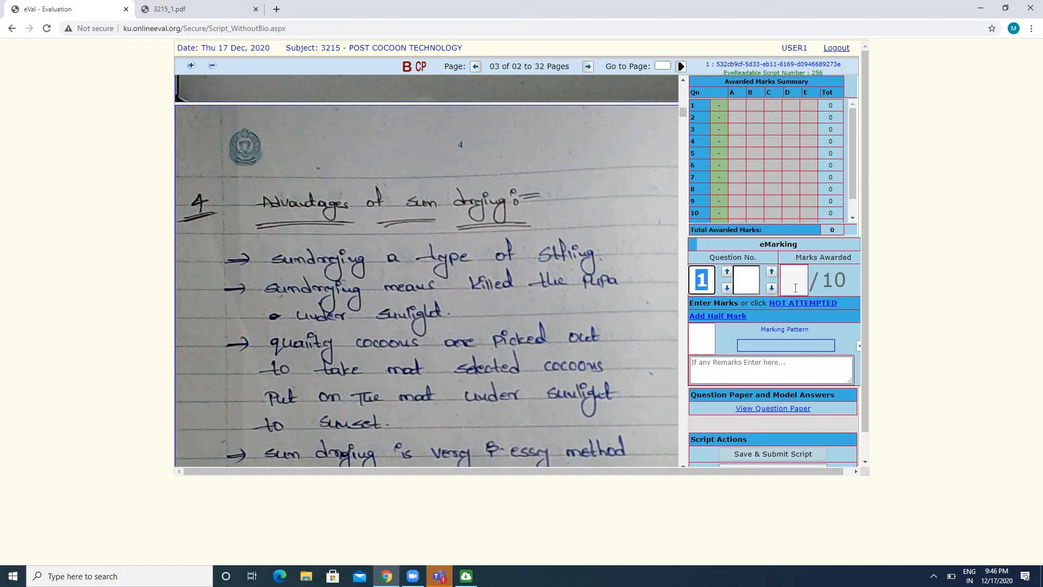
left_click_drag(826, 287, 844, 280)
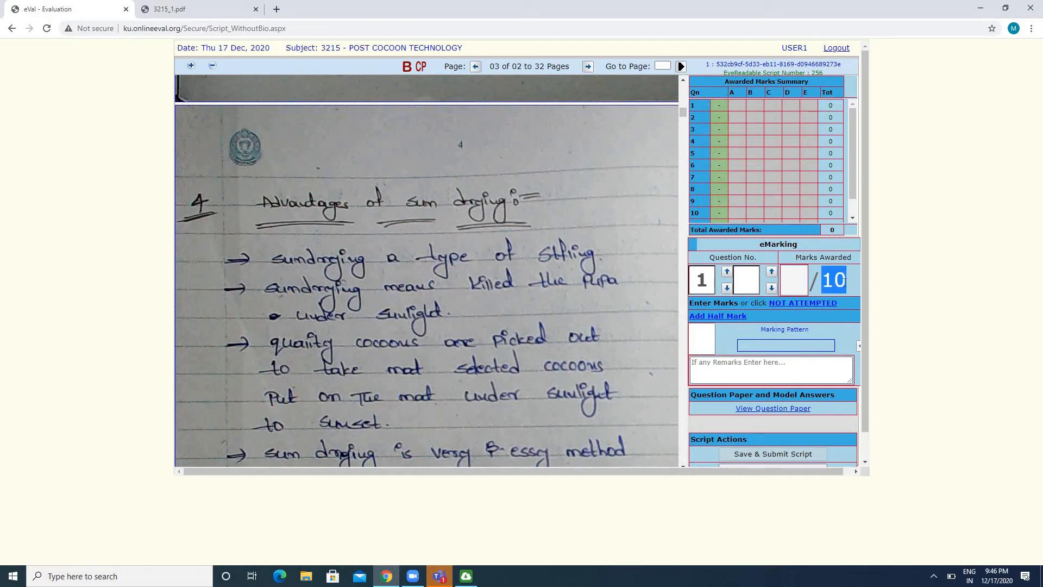
left_click(699, 337)
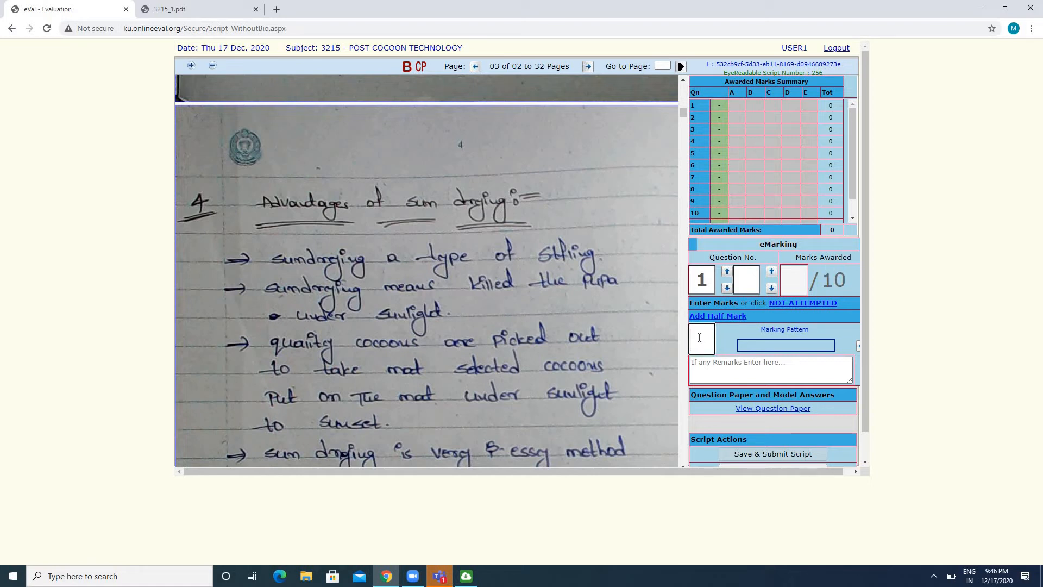
type("5")
key("Return")
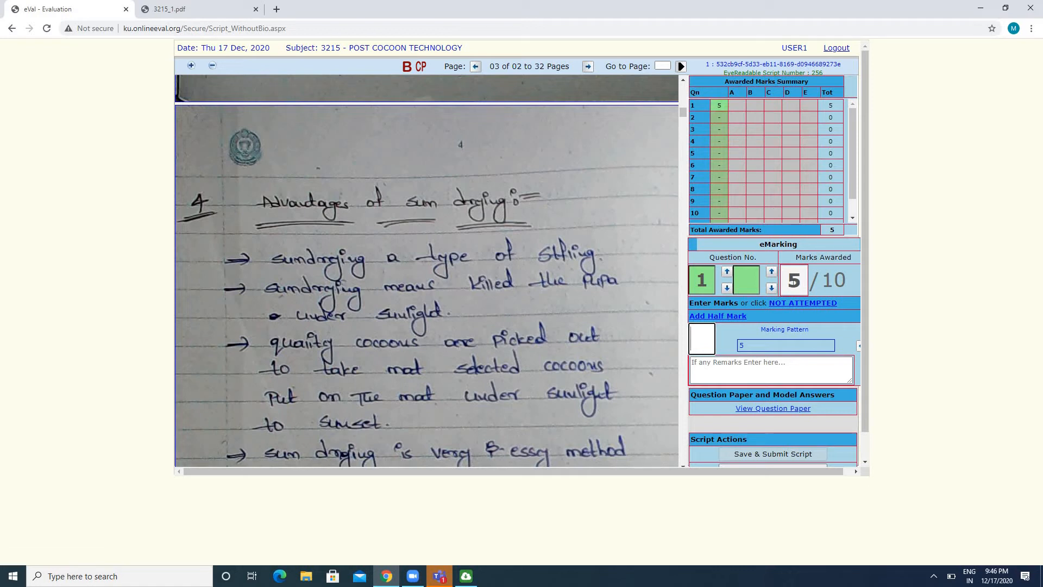
left_click_drag(793, 282, 800, 282)
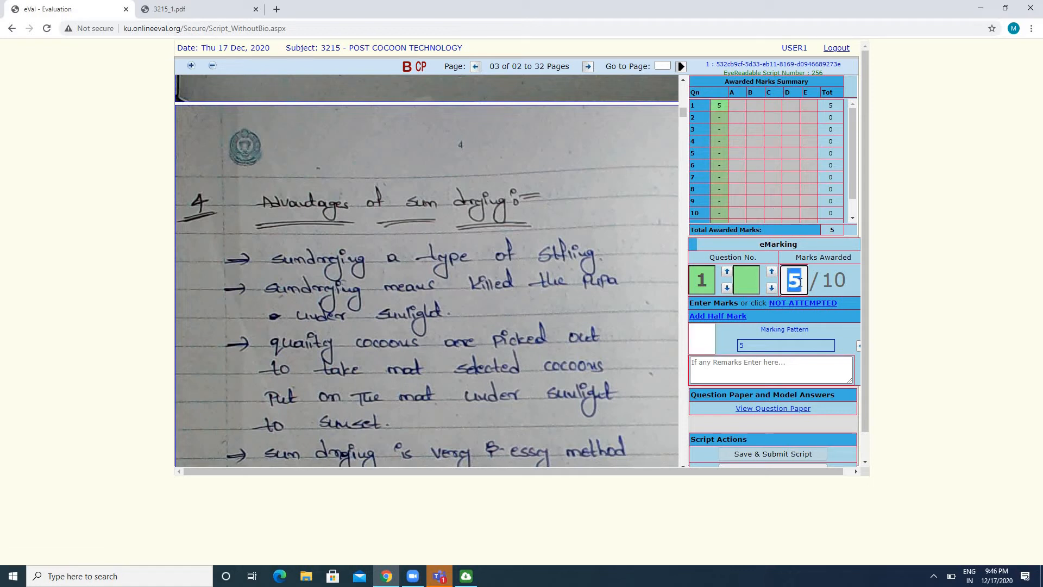
left_click(462, 266)
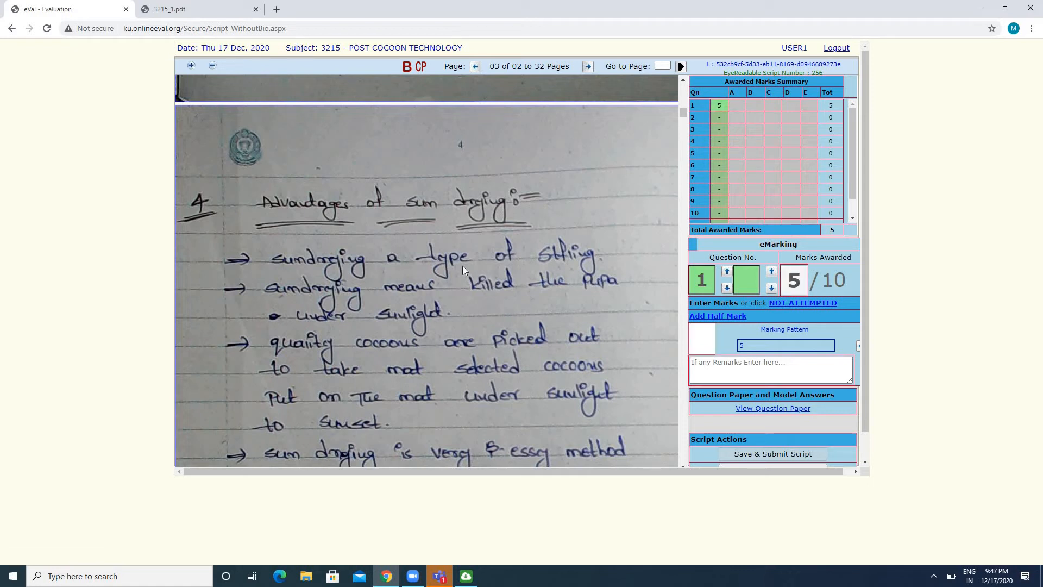
Read answer 4 on the advantages and disadvantages of sun drying and award 3 marks for question 4
scroll(463, 270, "down", 3)
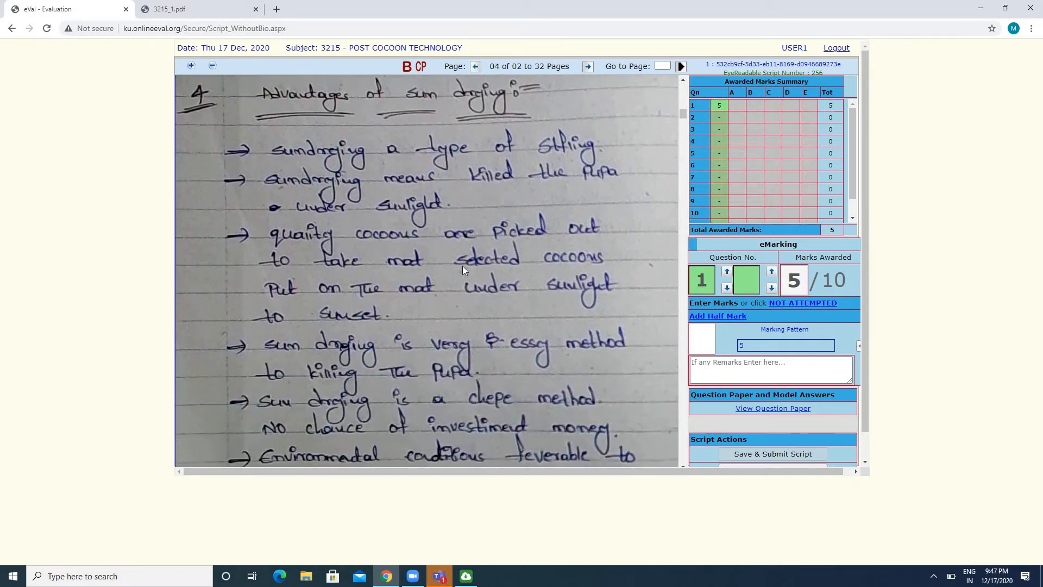
scroll(463, 269, "down", 10)
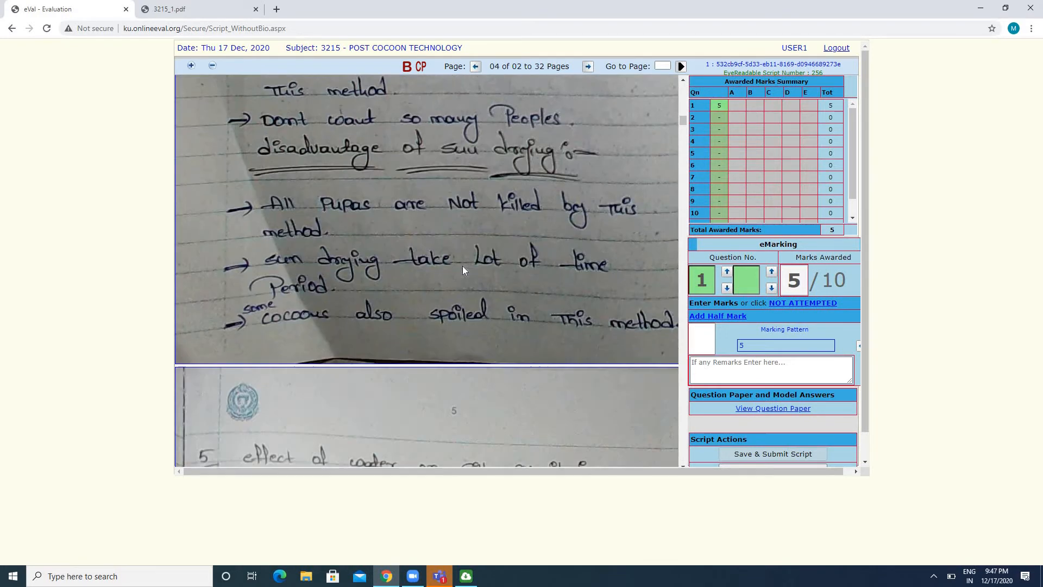
scroll(463, 269, "down", 5)
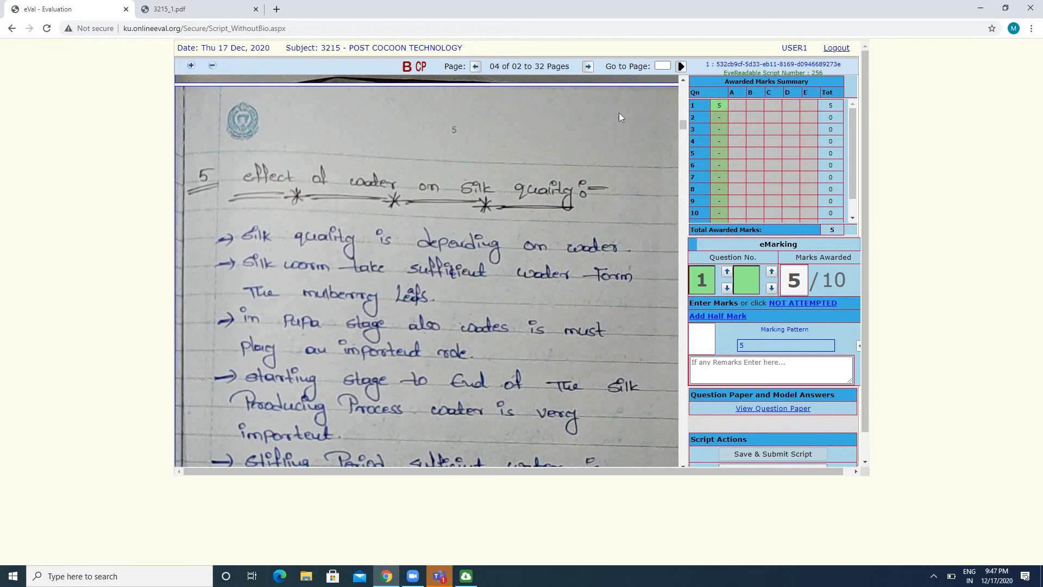
left_click(718, 143)
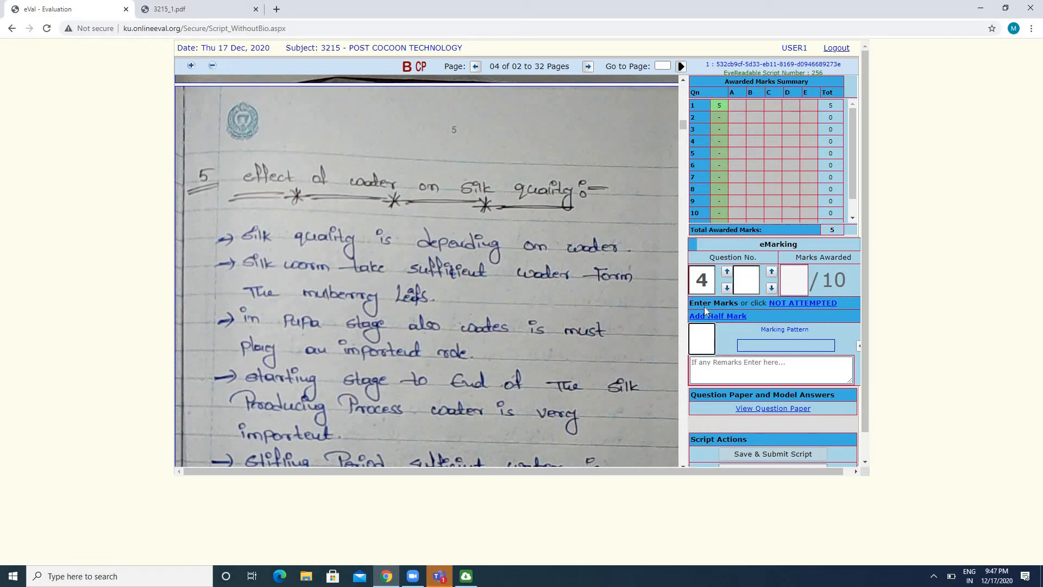
left_click(707, 281)
double_click(708, 280)
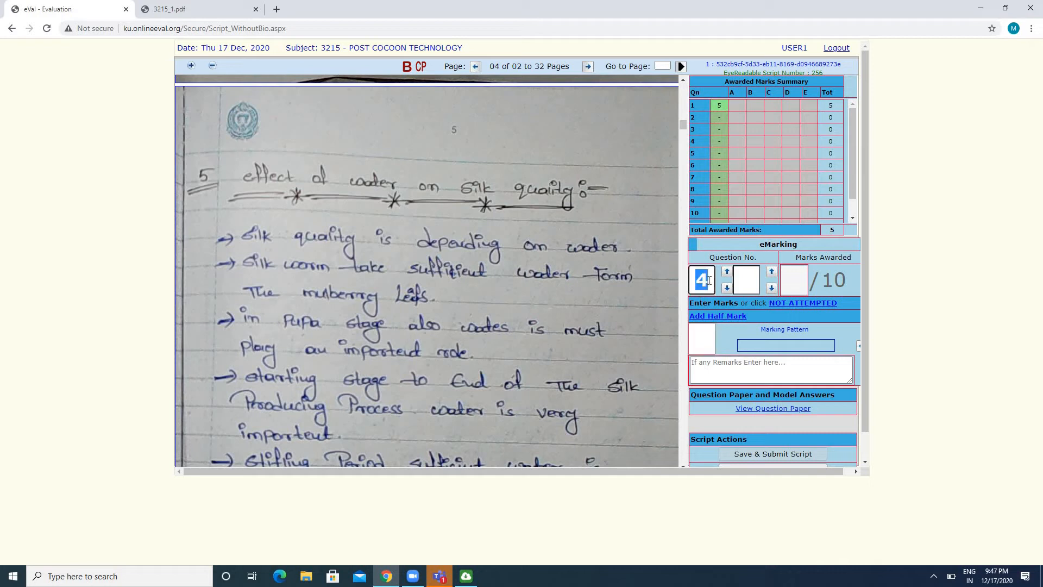
left_click(701, 342)
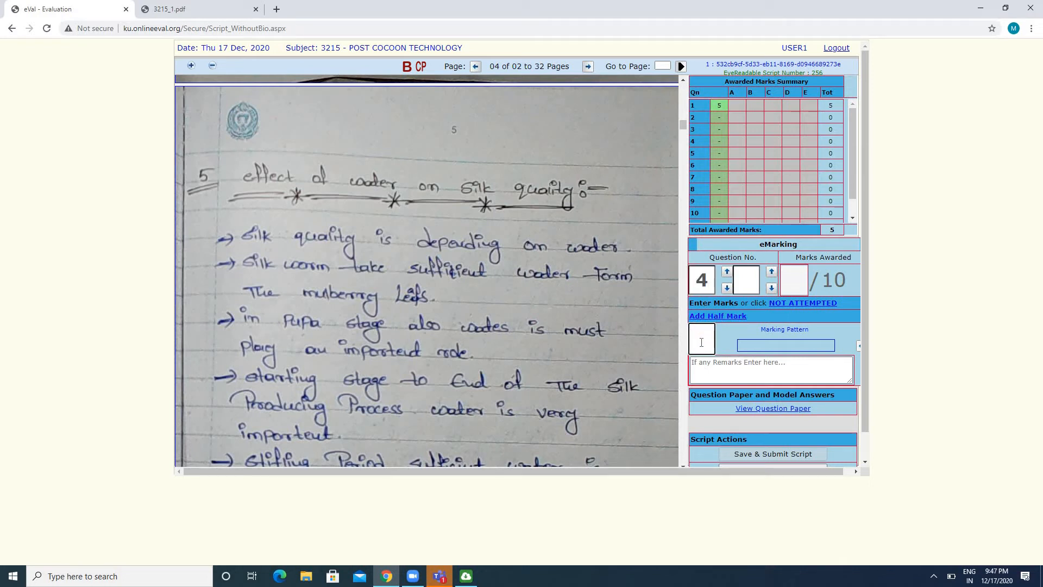
type("3")
key("Return")
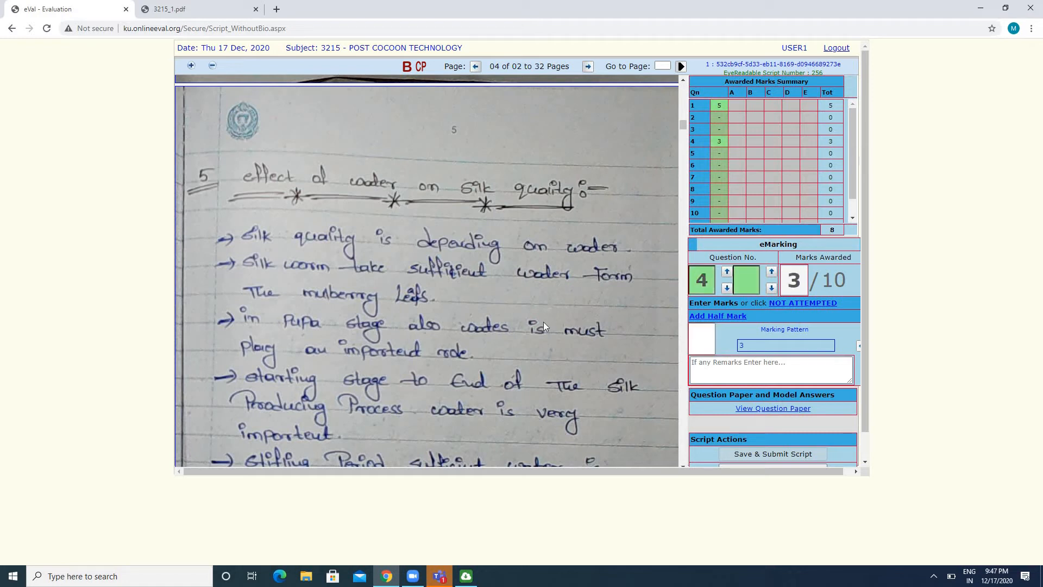
Go on past answer 5 to the silk testing answer on page 6 and award 6 marks for question 8
scroll(544, 322, "down", 10)
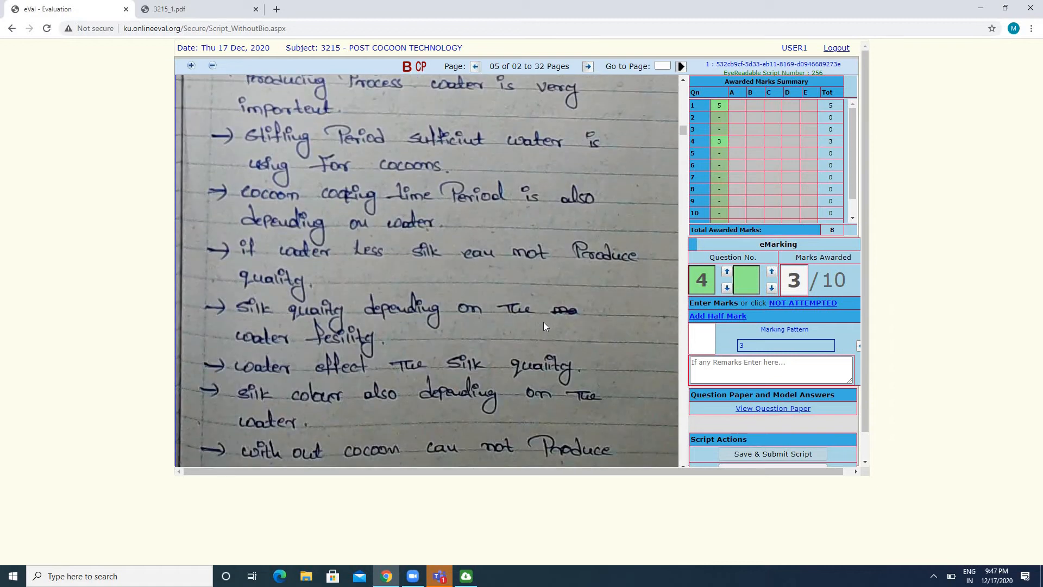
scroll(543, 322, "down", 8)
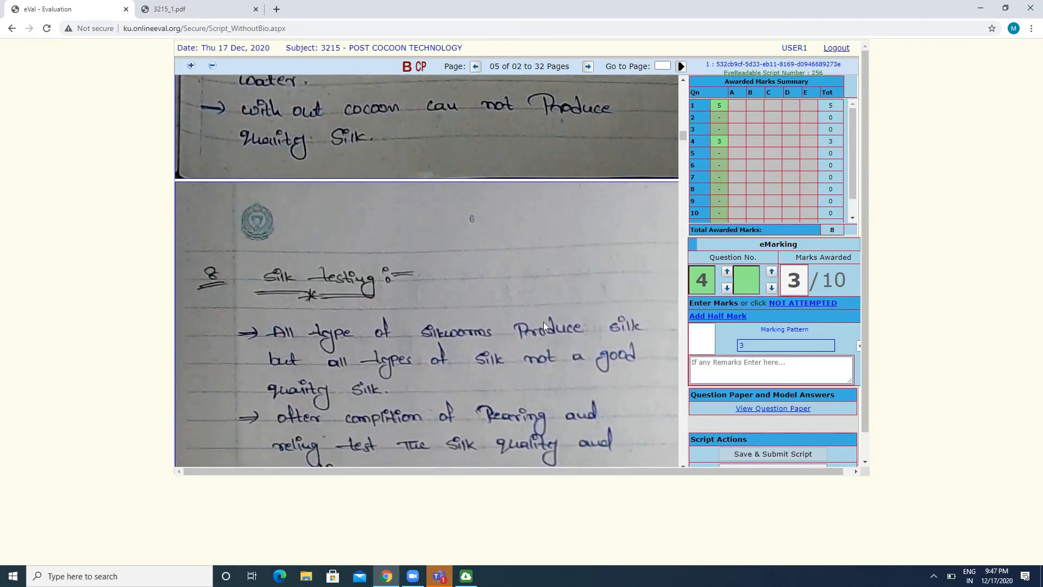
scroll(543, 322, "down", 3)
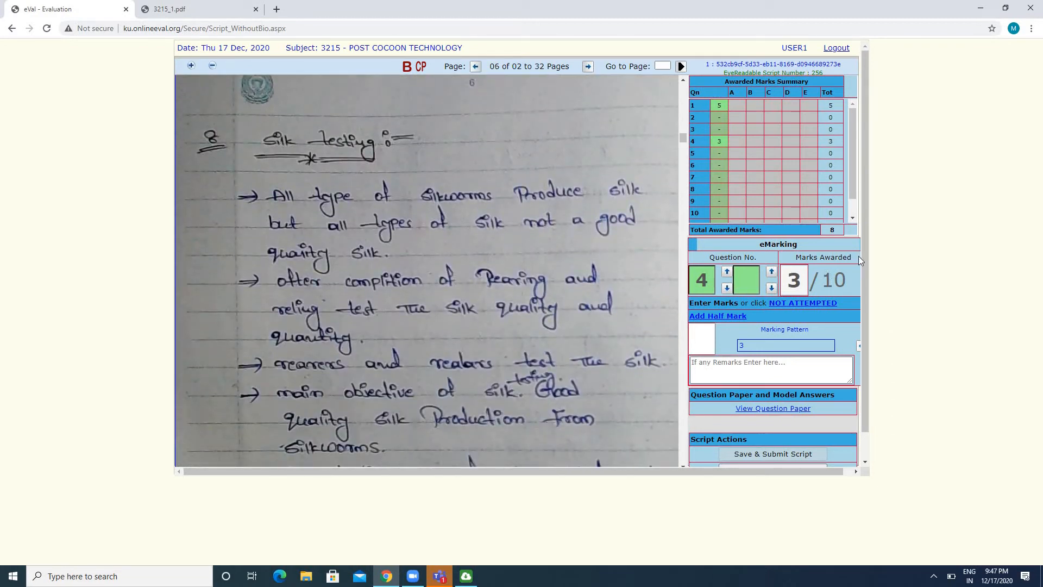
left_click(719, 192)
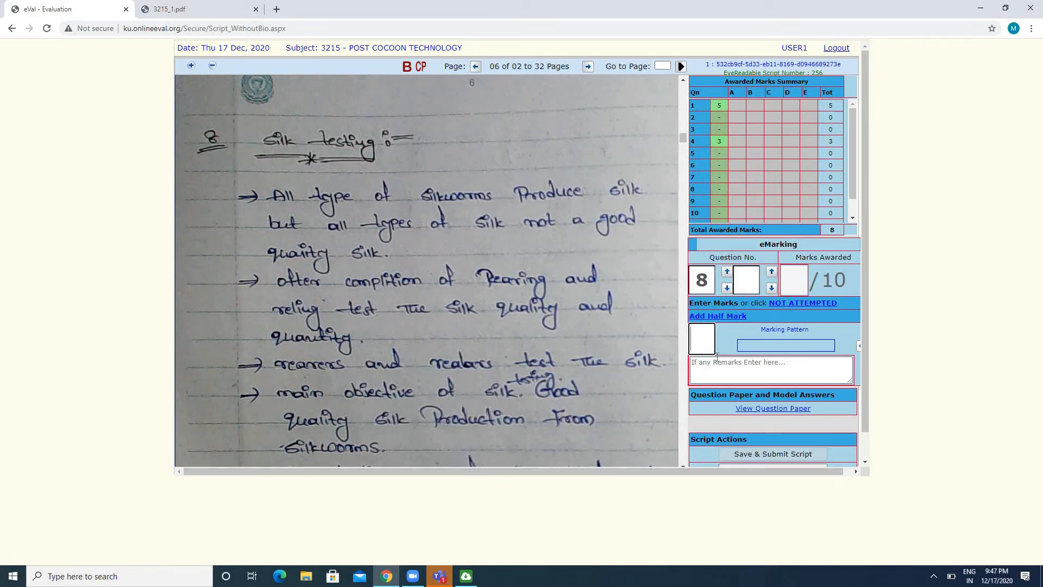
type("6")
key("Return")
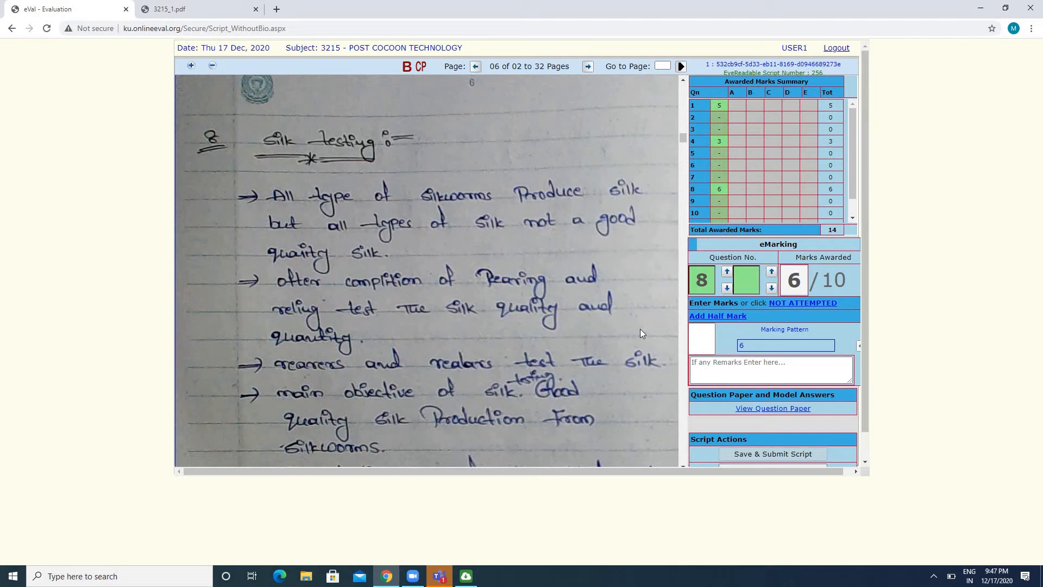
Read the rest of answer 8 and answer 9 on the physical characters of cocoon, and award 15 marks for question 9
scroll(640, 328, "down", 3)
scroll(640, 329, "down", 10)
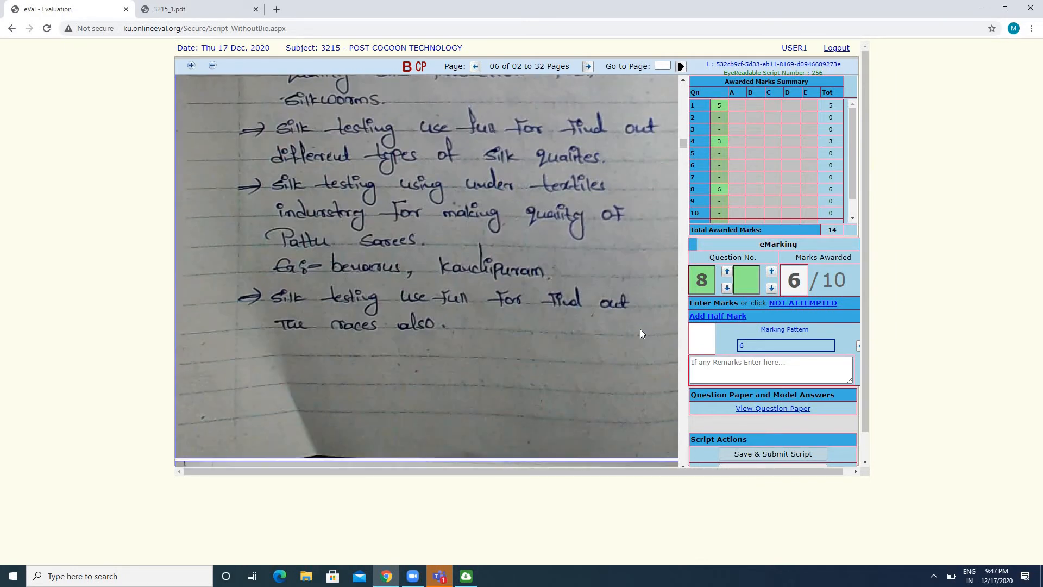
scroll(640, 328, "down", 3)
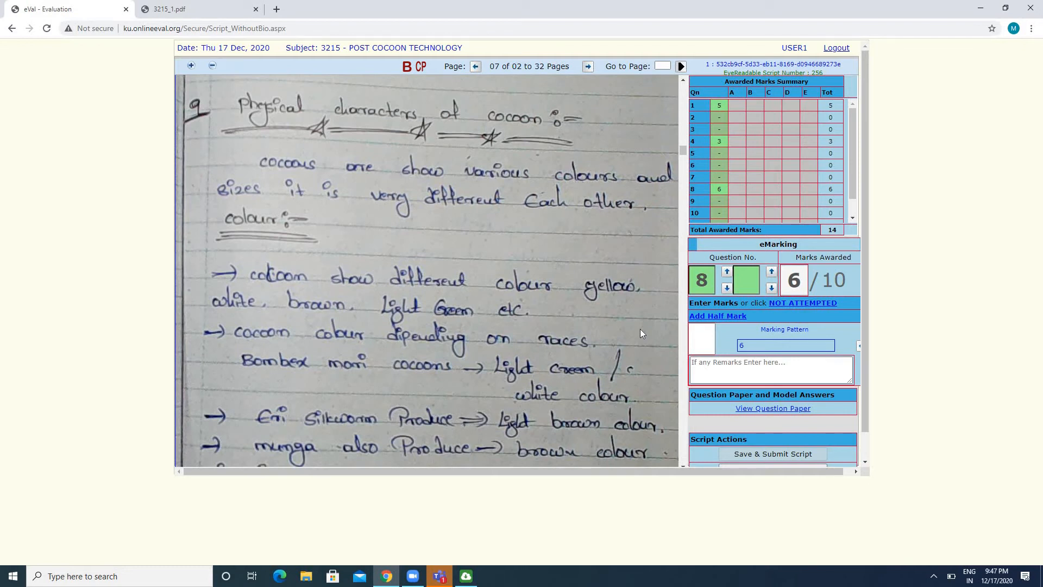
scroll(640, 329, "down", 5)
scroll(640, 332, "down", 15)
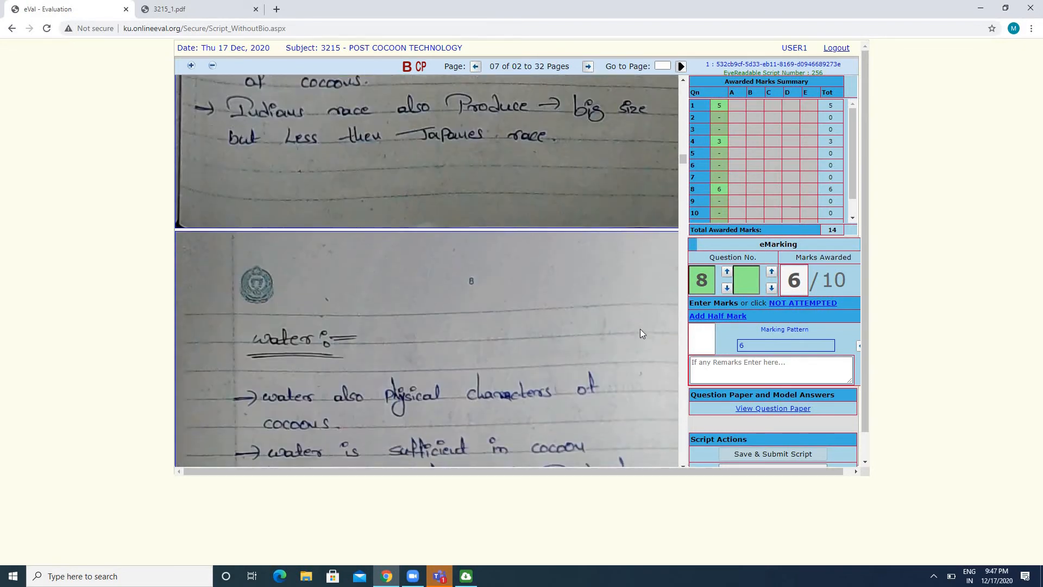
scroll(640, 329, "down", 10)
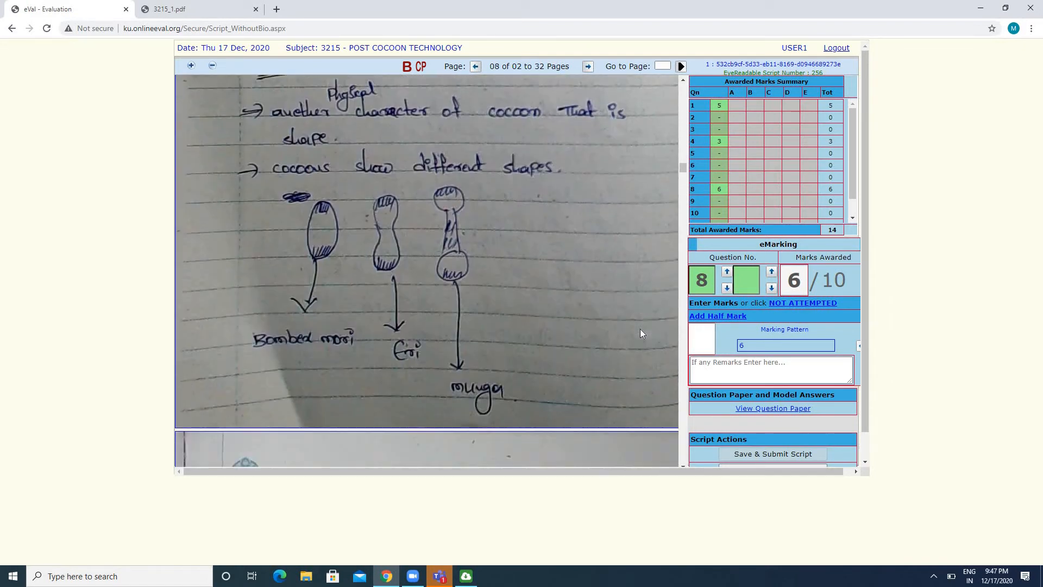
scroll(640, 334, "down", 10)
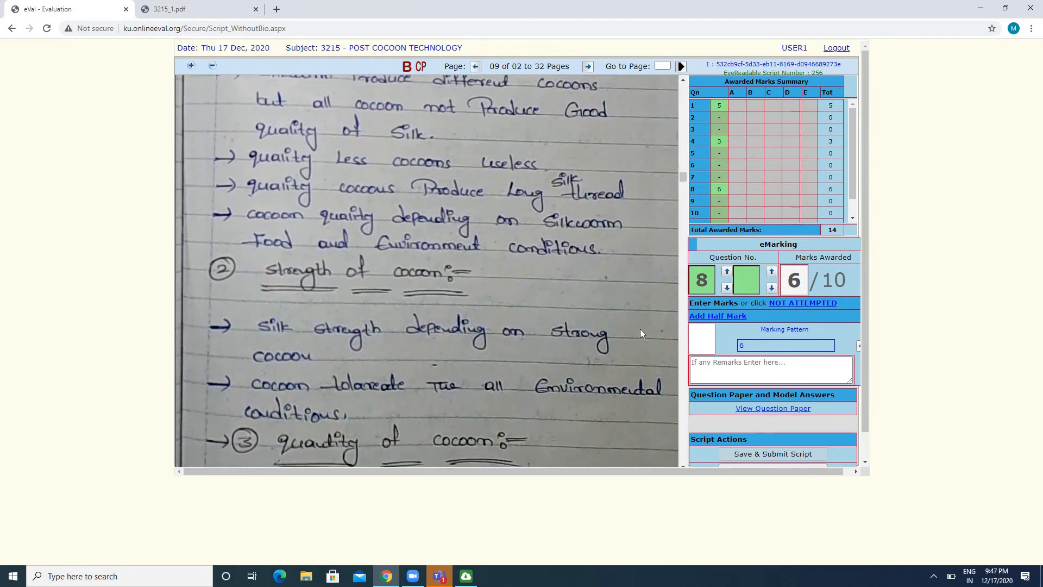
scroll(640, 328, "down", 3)
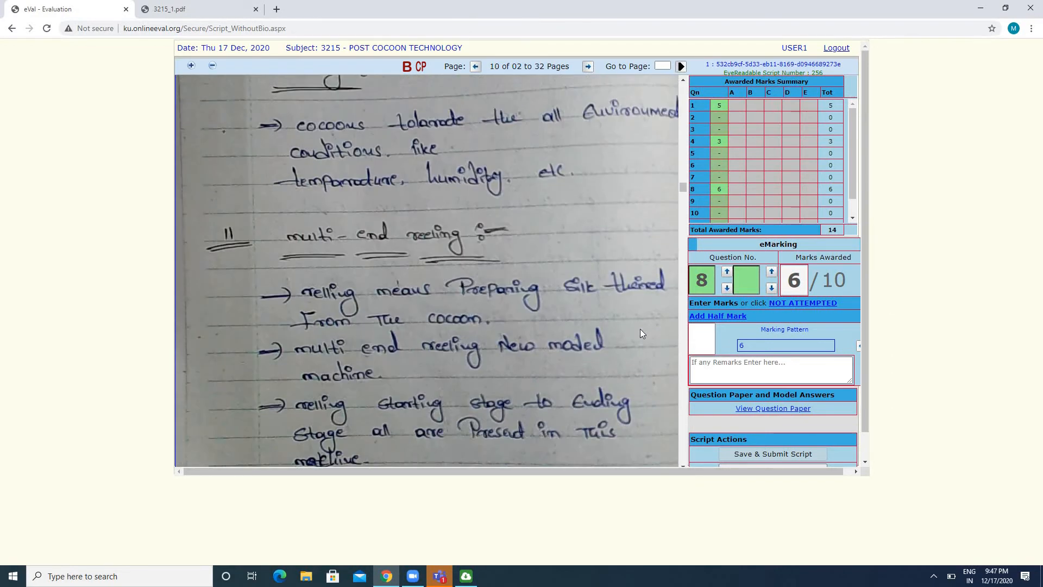
scroll(640, 329, "up", 6)
scroll(640, 333, "up", 1)
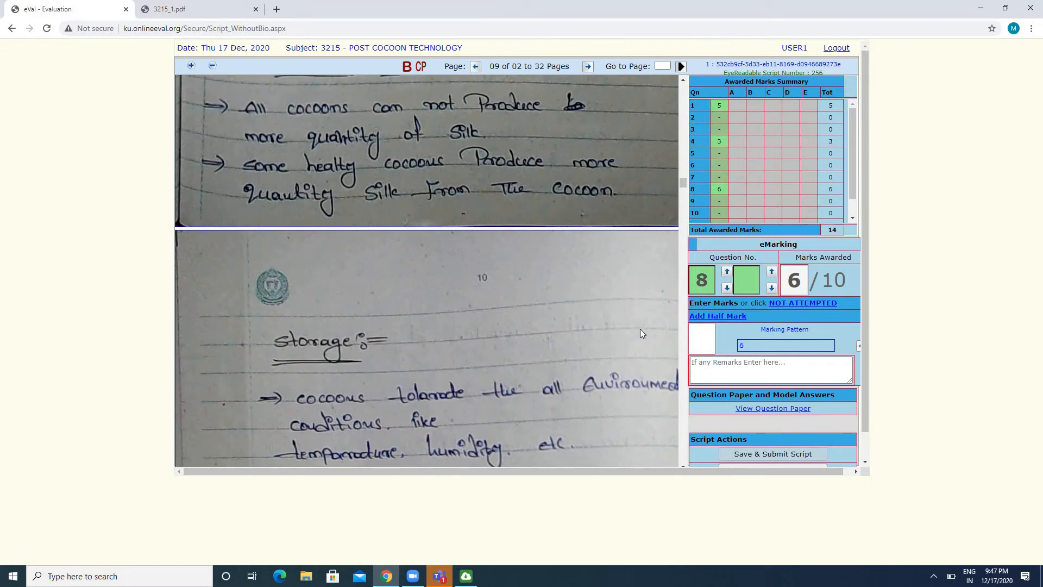
left_click(720, 206)
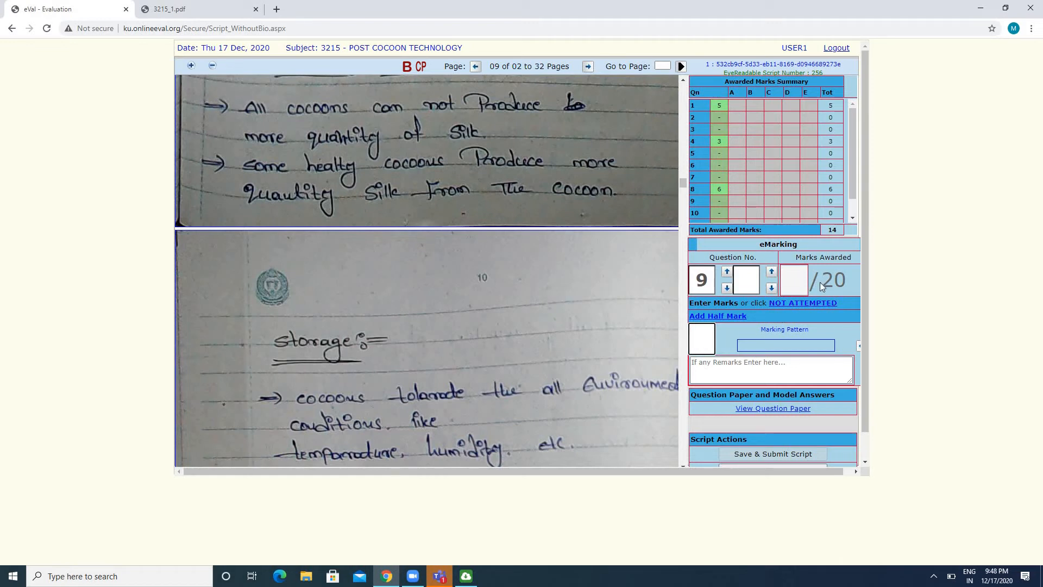
left_click_drag(820, 281, 845, 281)
left_click(699, 339)
type("15")
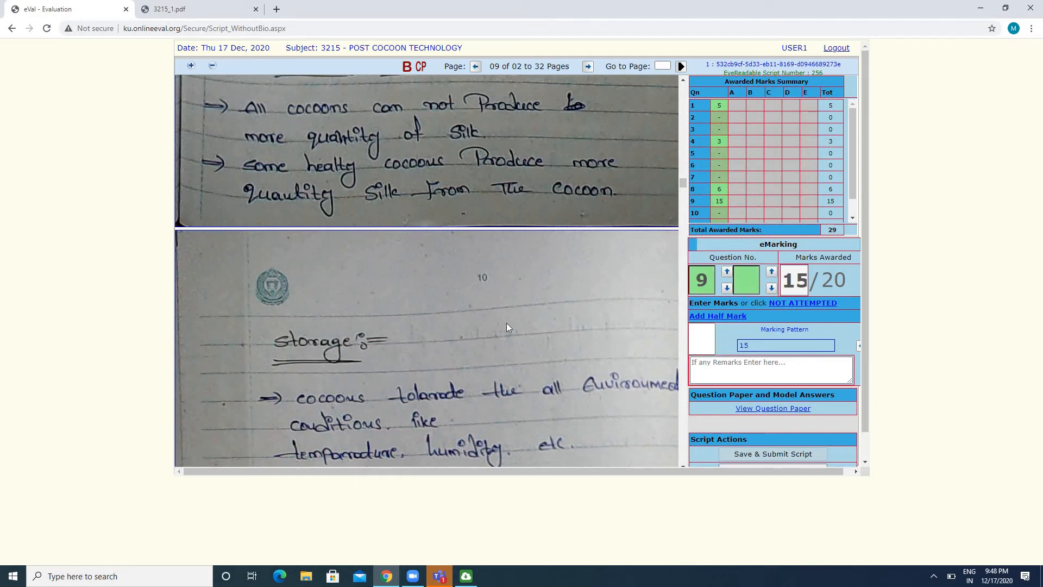
Read answer 11 on multi-end reeling and select question 11 in the Awarded Marks Summary for marking
scroll(507, 326, "down", 6)
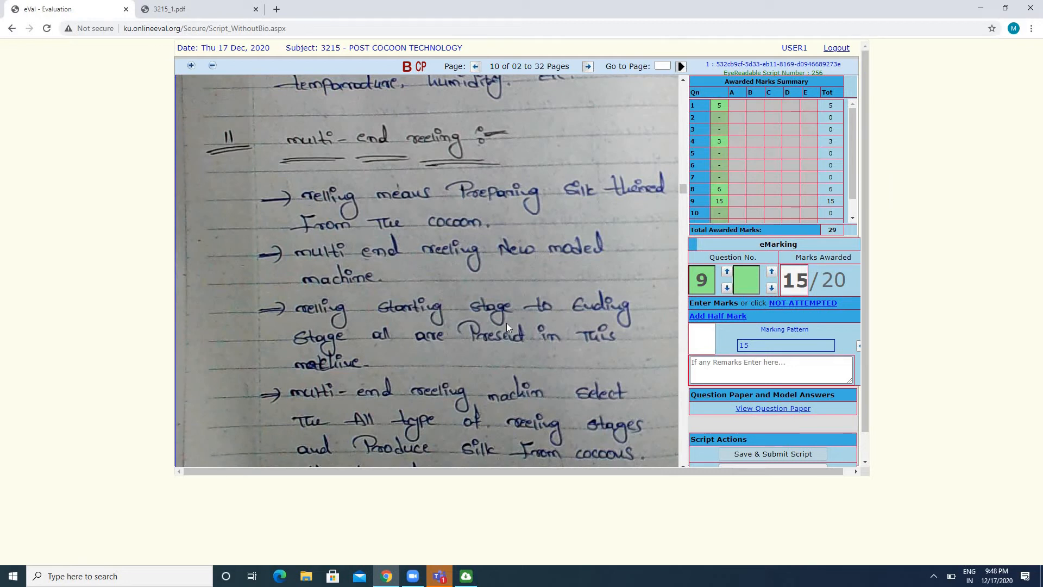
scroll(507, 326, "down", 6)
scroll(506, 326, "down", 12)
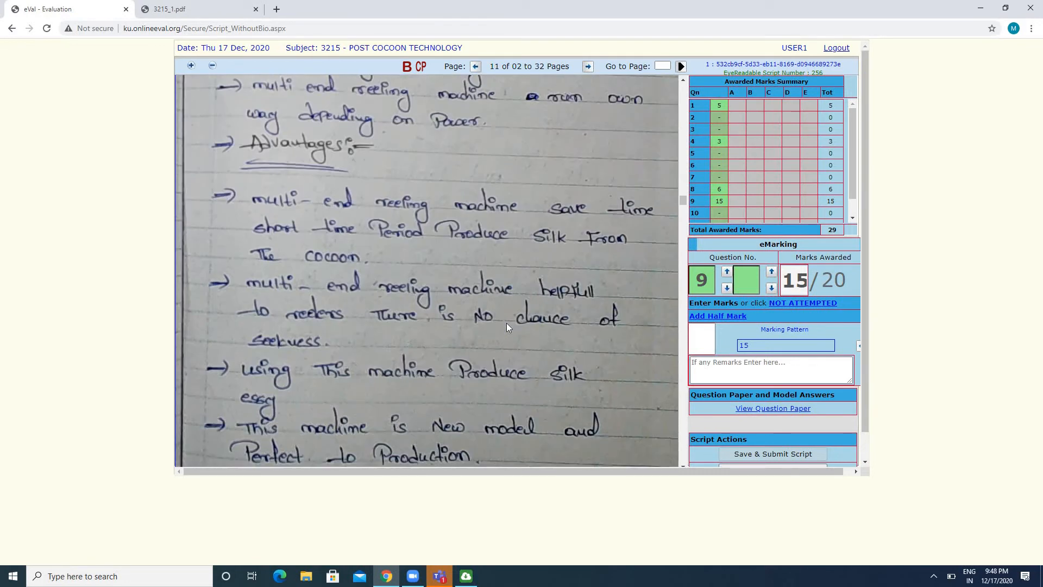
scroll(506, 326, "down", 12)
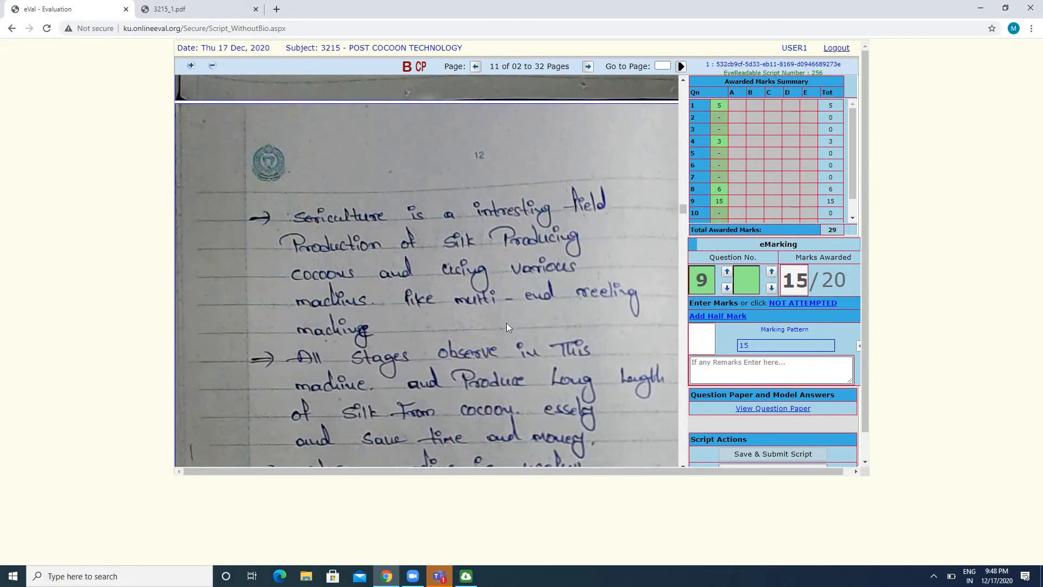
scroll(507, 323, "down", 6)
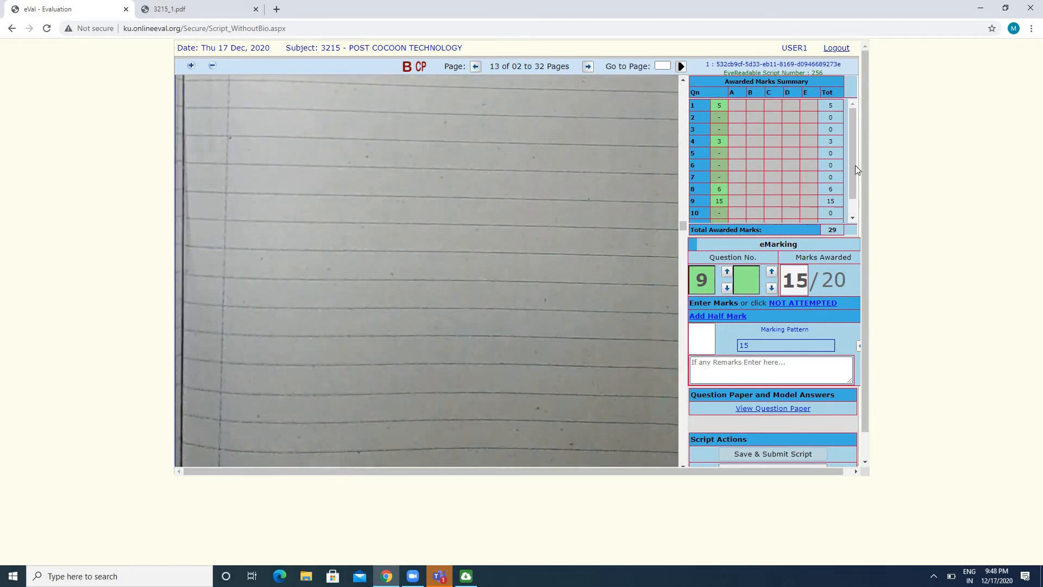
left_click_drag(854, 171, 852, 190)
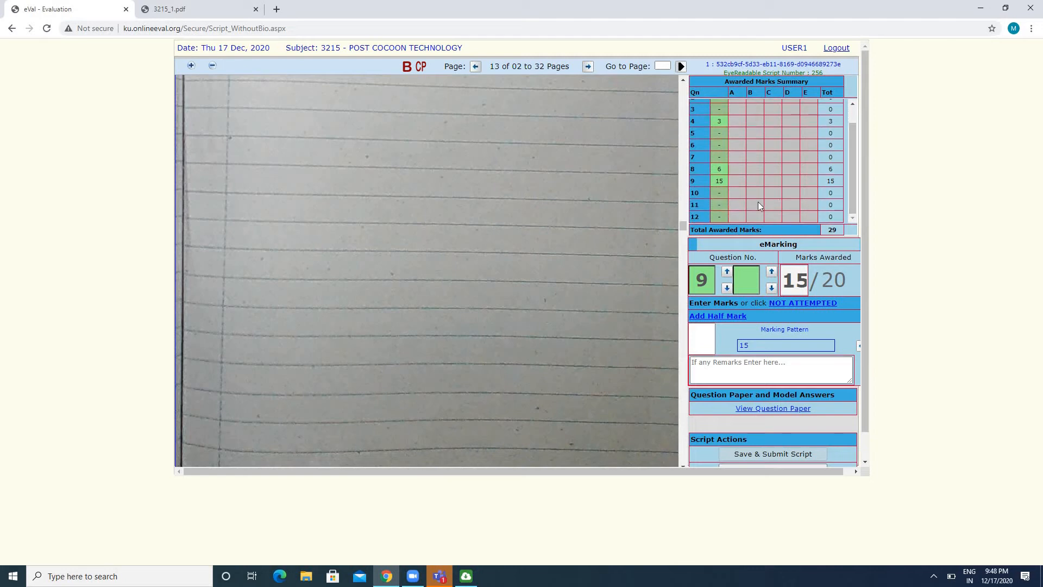
left_click(720, 210)
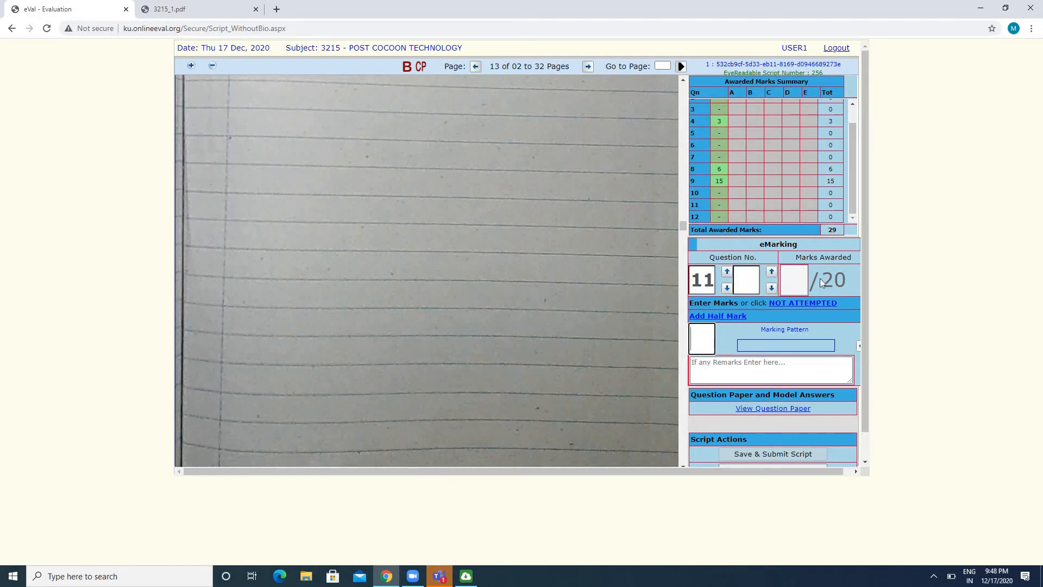
left_click_drag(820, 279, 847, 278)
left_click(705, 337)
Try to award 21 marks for question 11, above its maximum of 20
type("21")
key("Return")
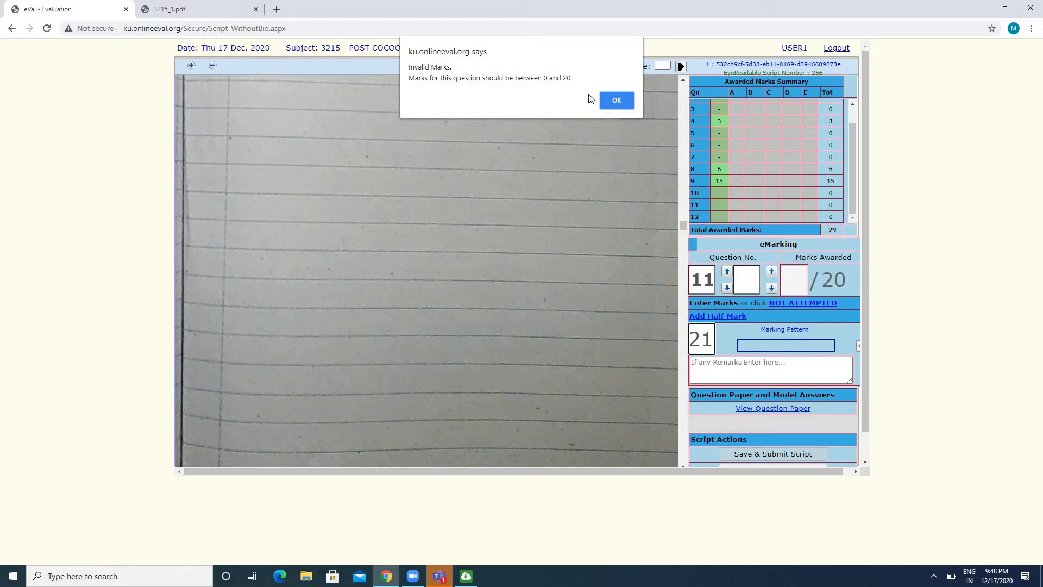
left_click(618, 104)
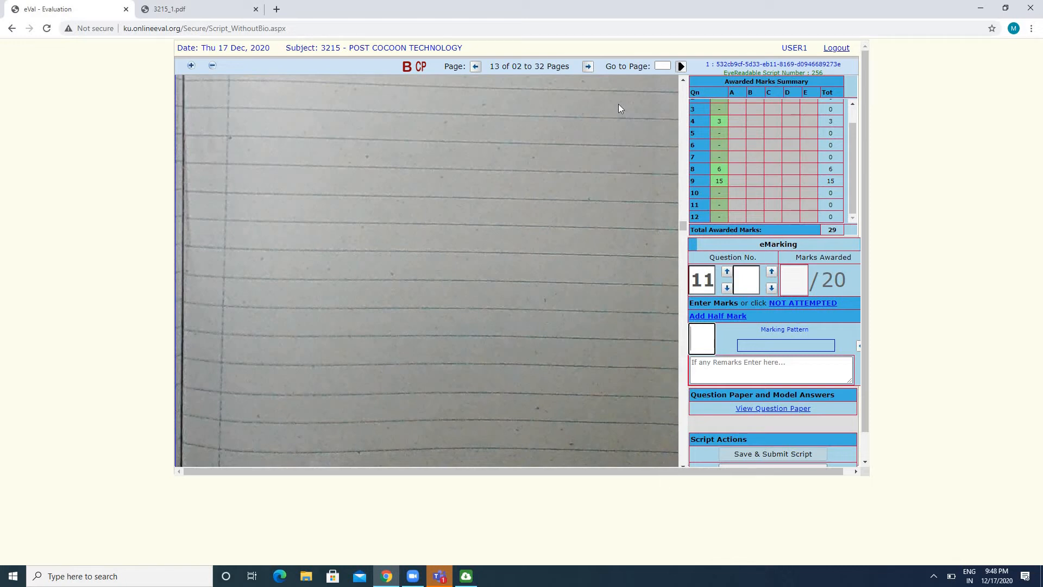
Award 15 marks for question 11
type("15")
key("Return")
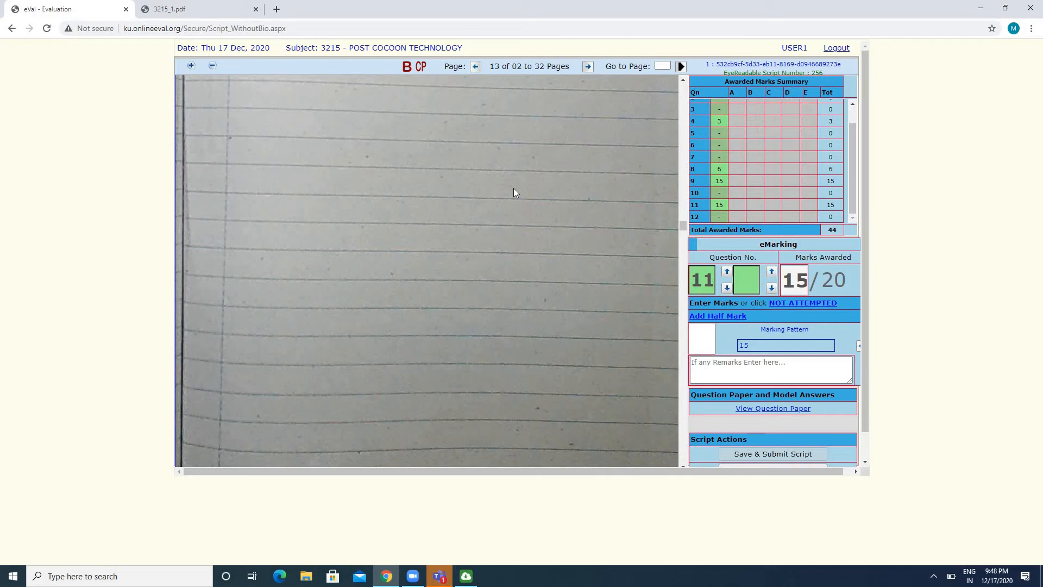
Check the remaining pages of the answer script from page 13 to the end for further answers
scroll(513, 188, "down", 1)
scroll(514, 188, "down", 5)
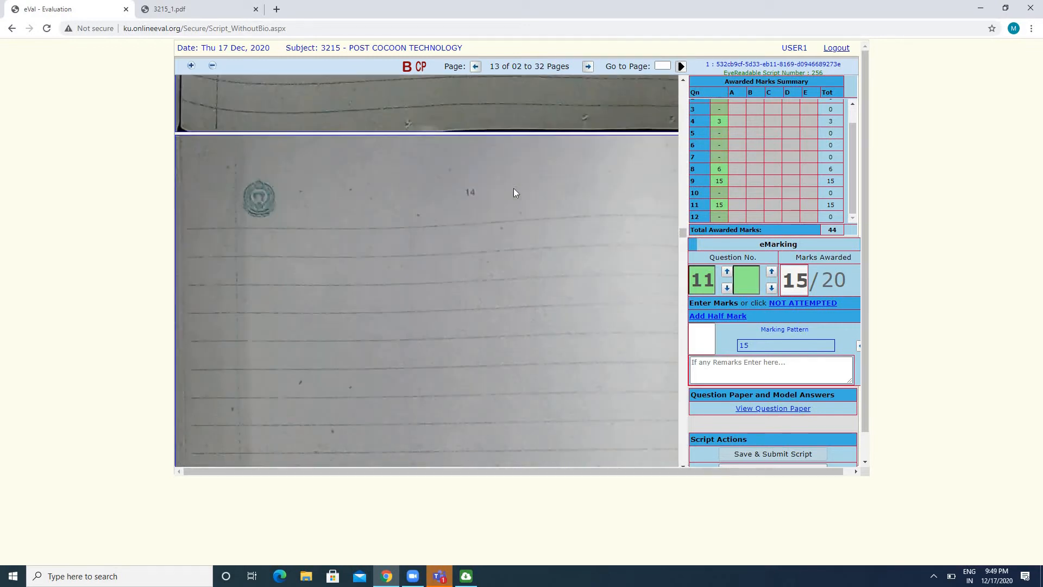
scroll(514, 188, "down", 10)
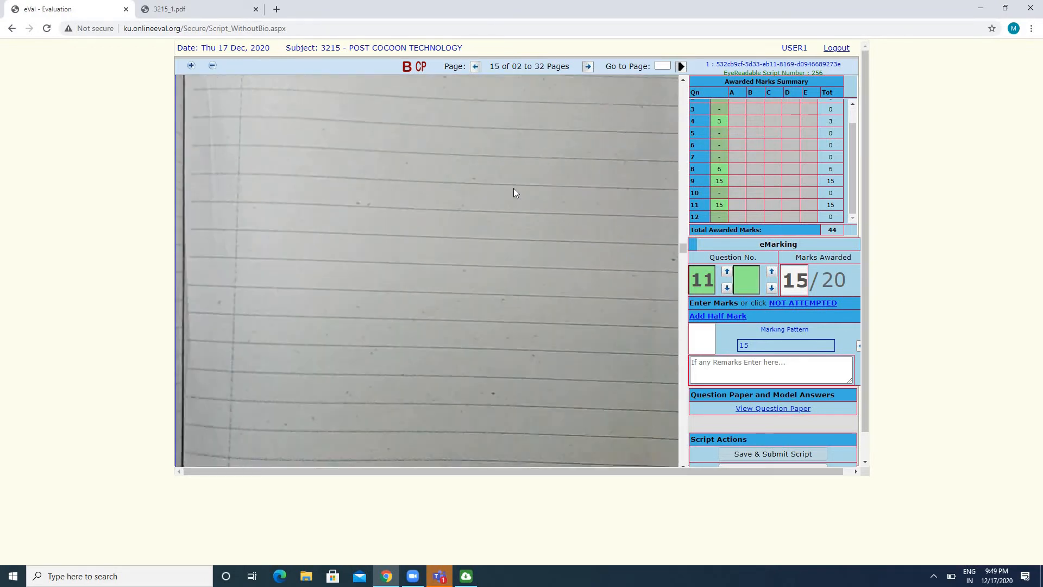
scroll(513, 188, "down", 10)
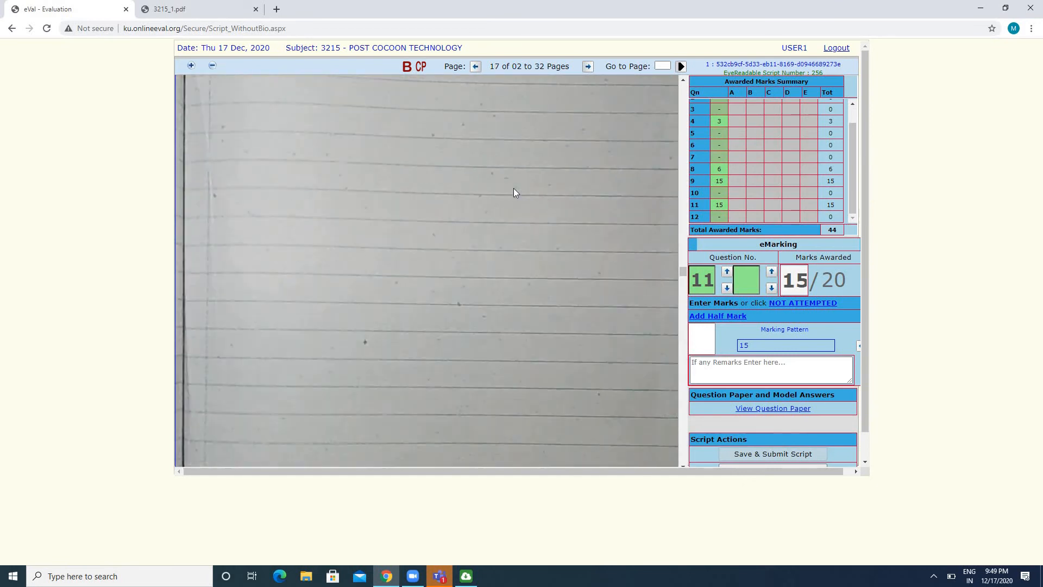
scroll(514, 192, "down", 10)
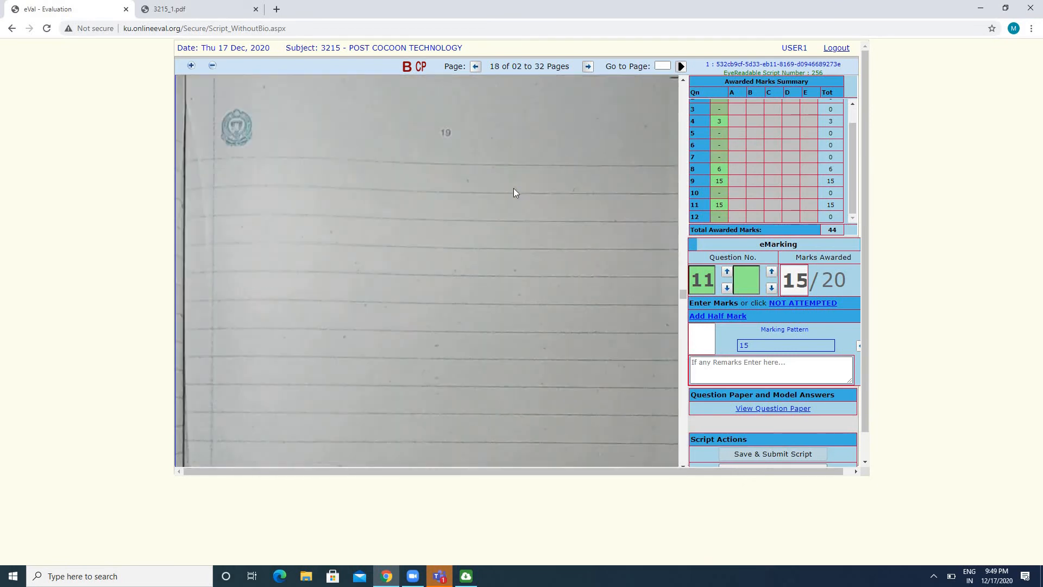
scroll(513, 193, "down", 10)
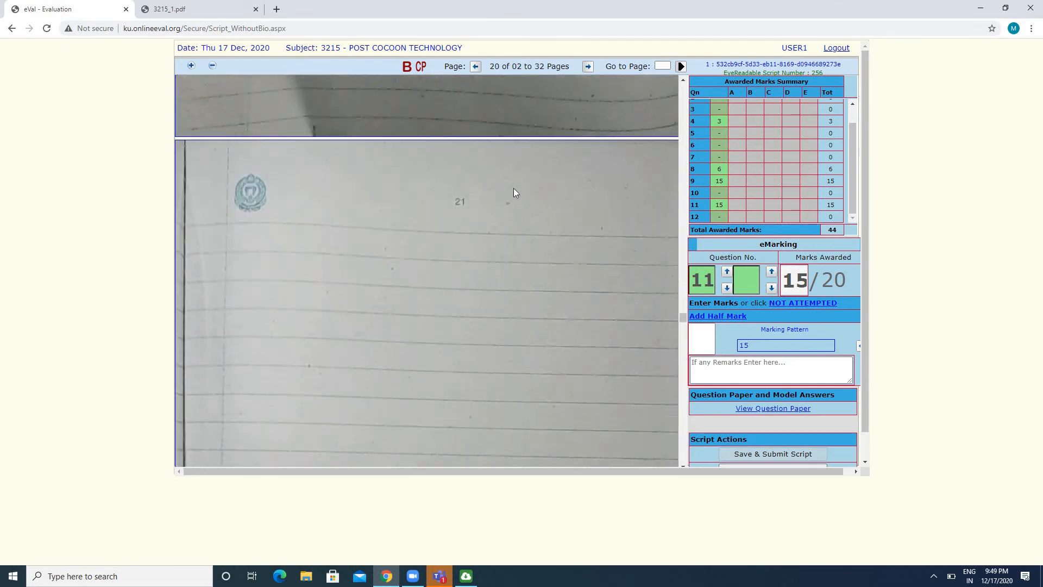
scroll(513, 193, "down", 10)
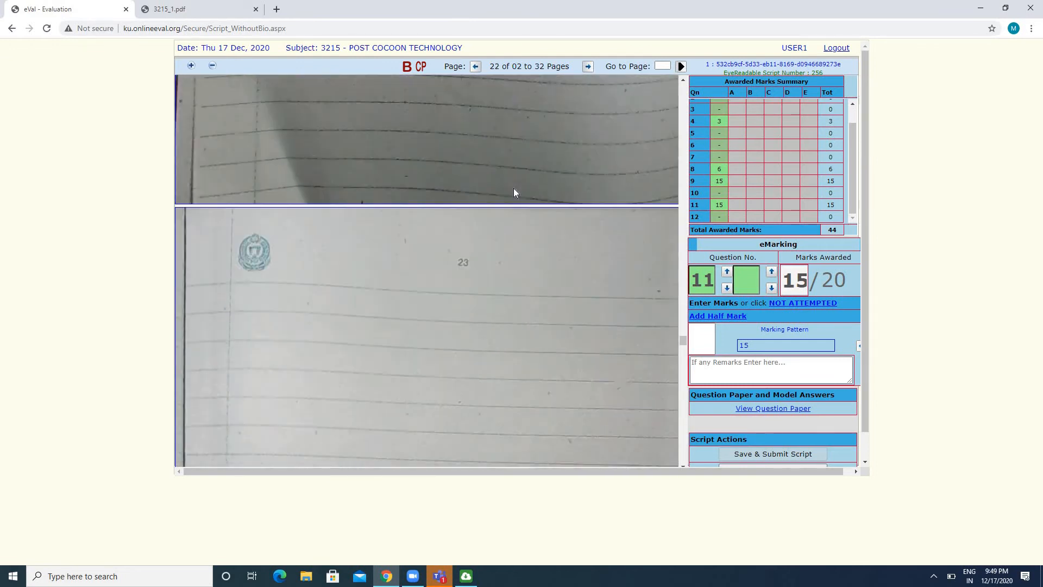
scroll(513, 193, "down", 10)
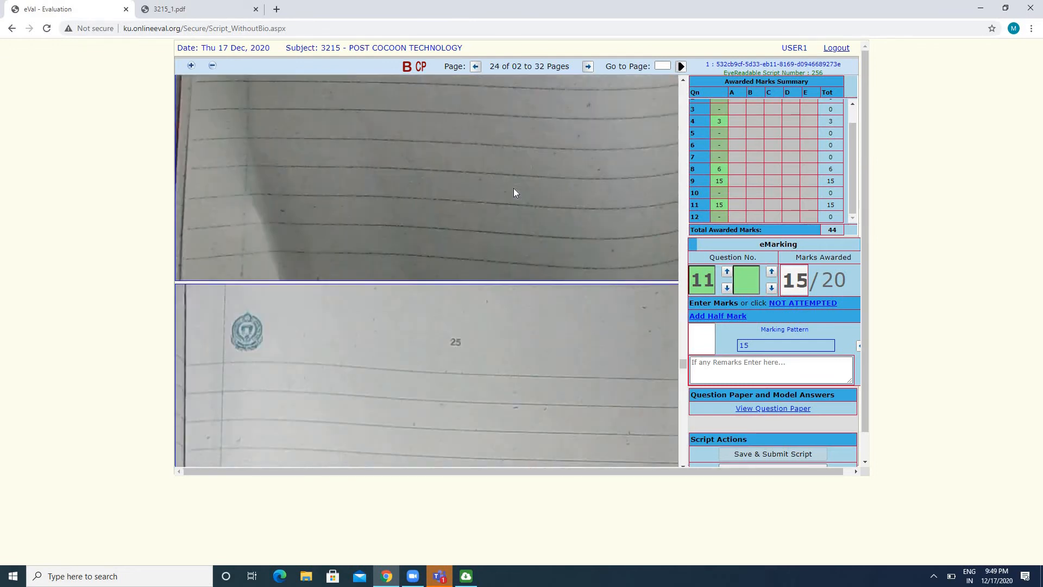
scroll(513, 193, "down", 10)
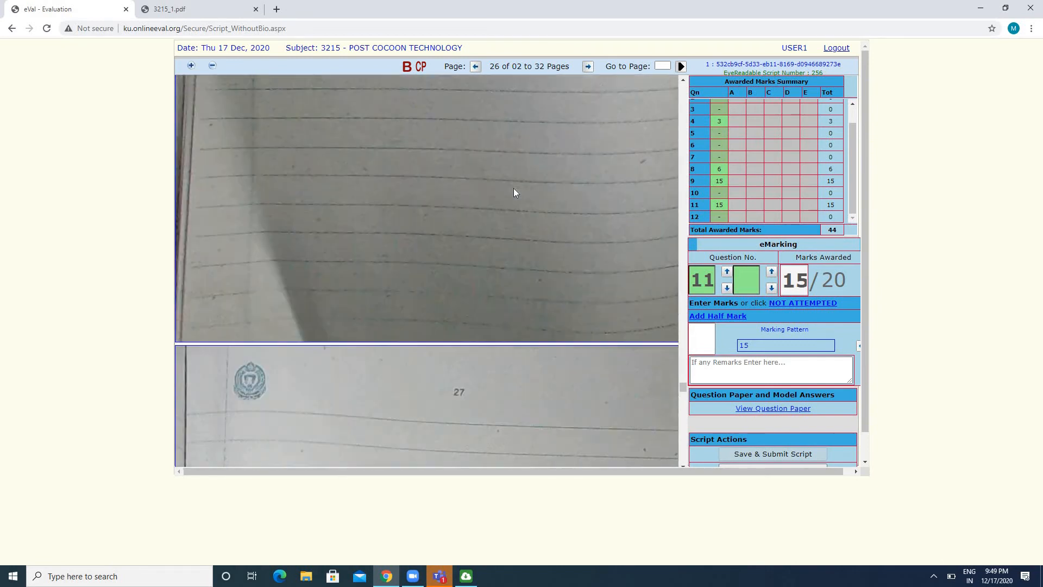
scroll(514, 192, "down", 10)
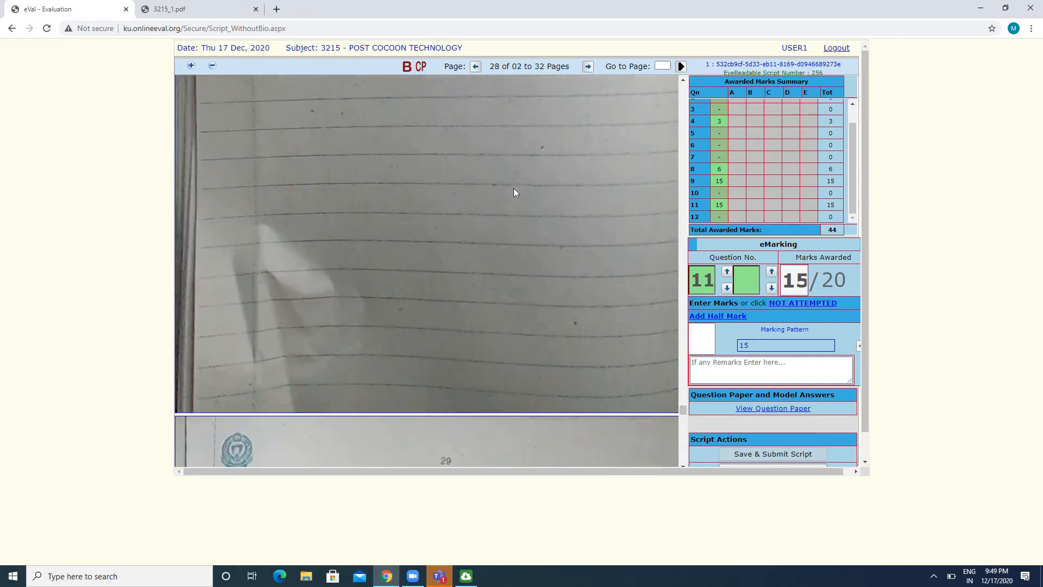
scroll(513, 192, "down", 10)
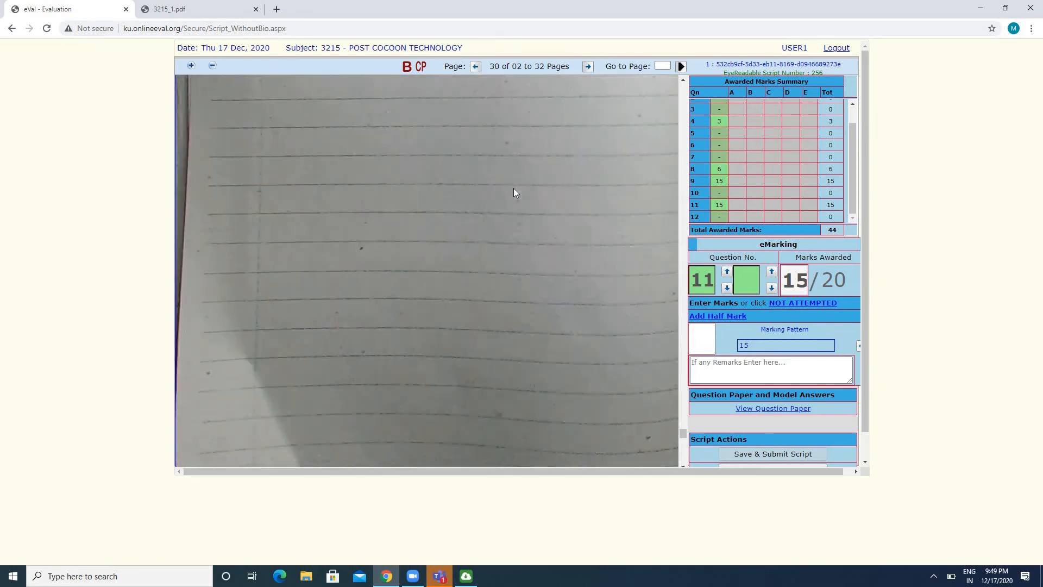
scroll(513, 189, "down", 5)
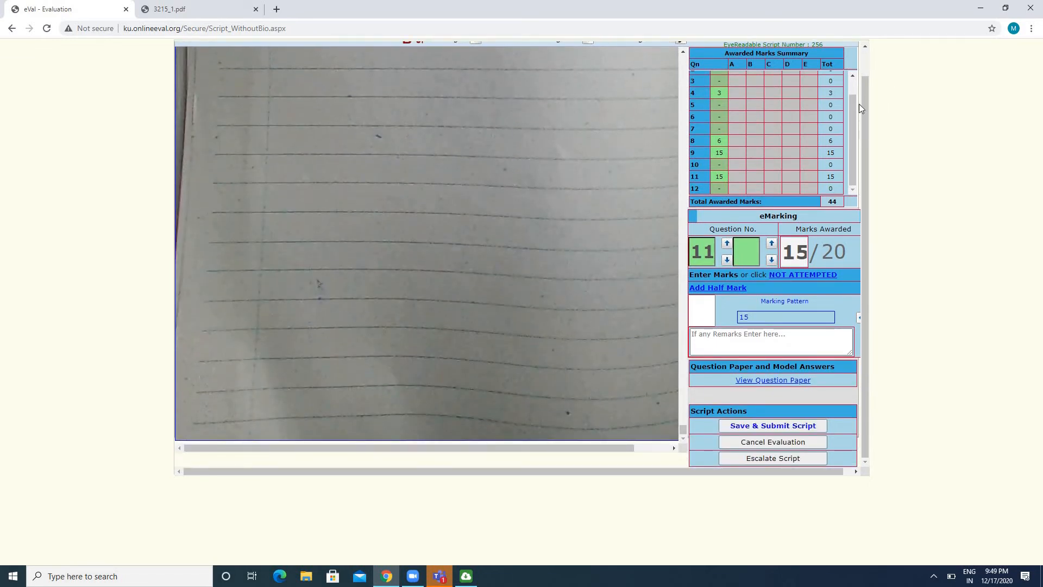
Mark questions 2 and 3 as not attempted
left_click_drag(853, 106, 854, 86)
scroll(854, 84, "up", 1)
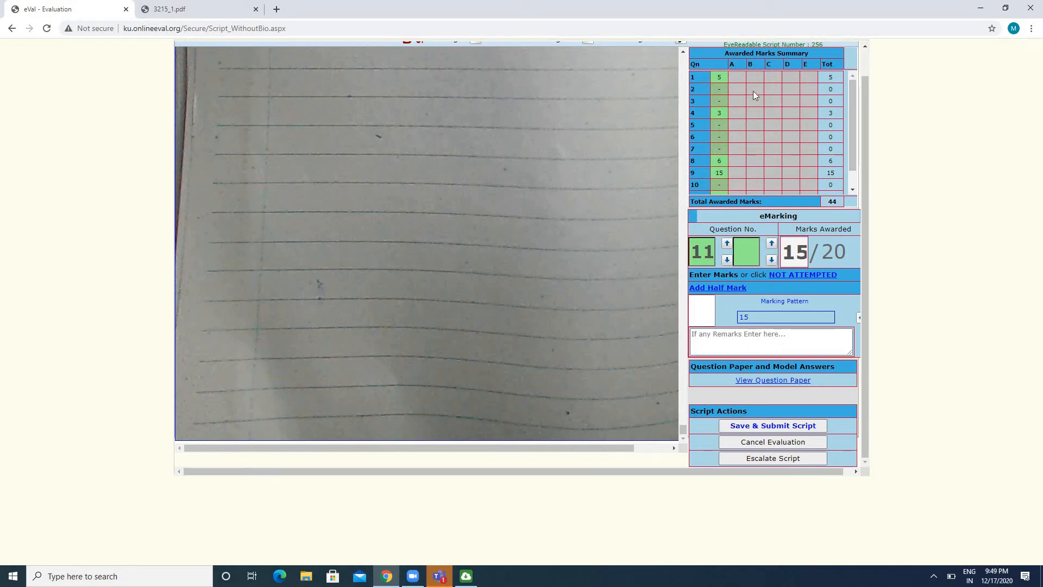
left_click(721, 89)
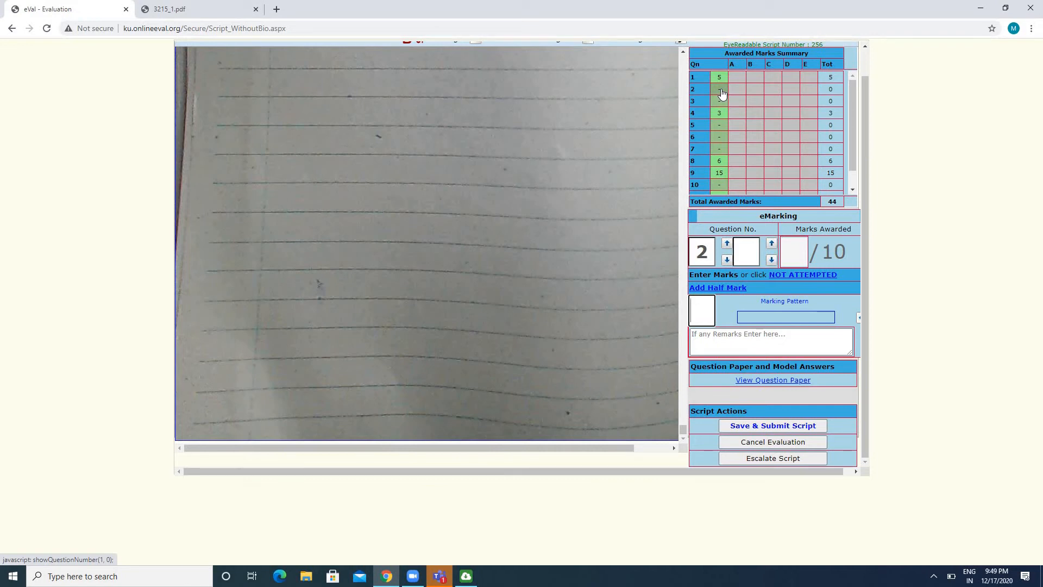
left_click(811, 276)
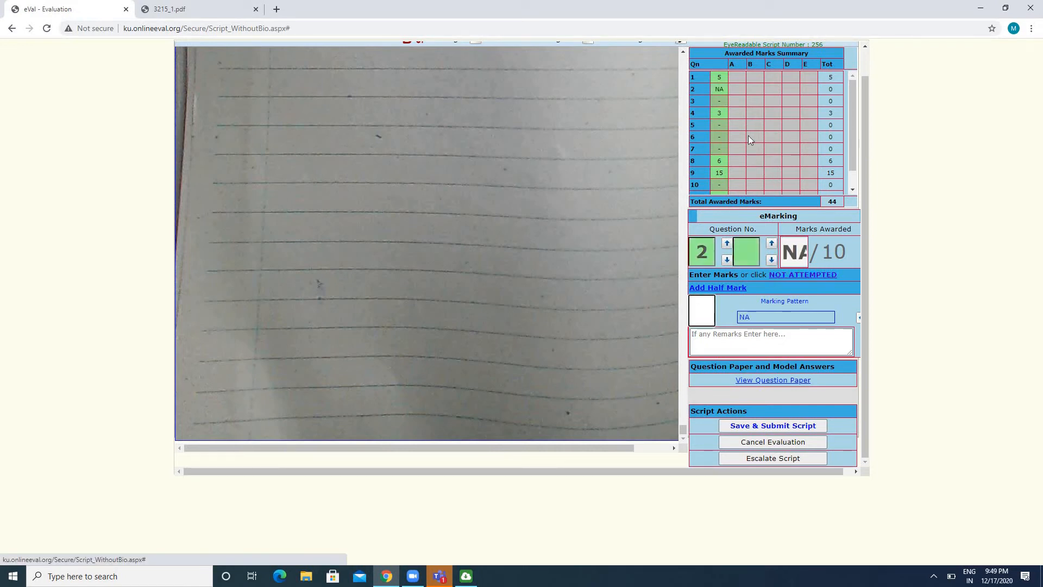
left_click(723, 103)
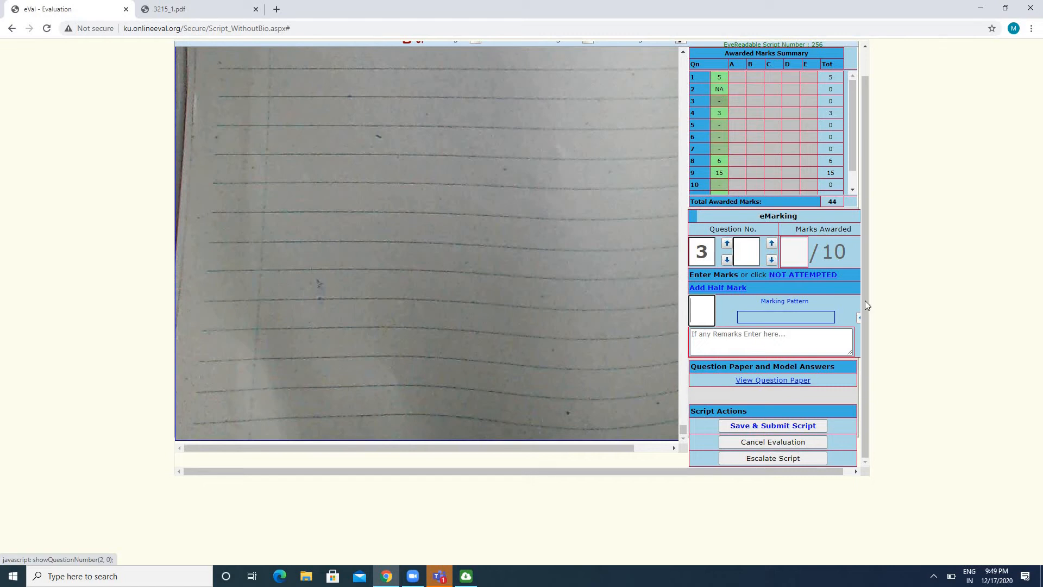
left_click(818, 275)
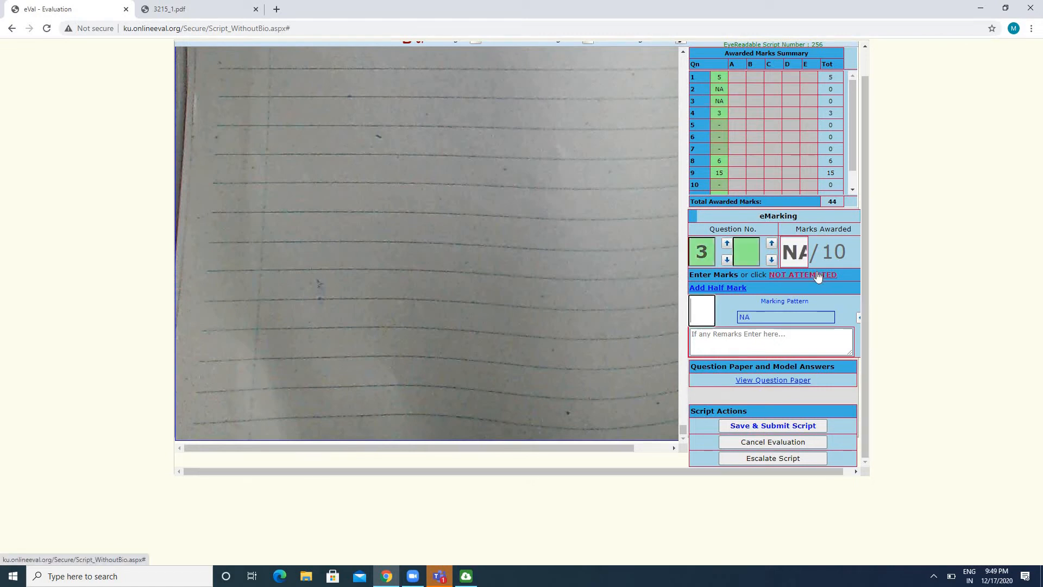
Mark questions 5, 6 and 7 as not attempted
left_click(723, 126)
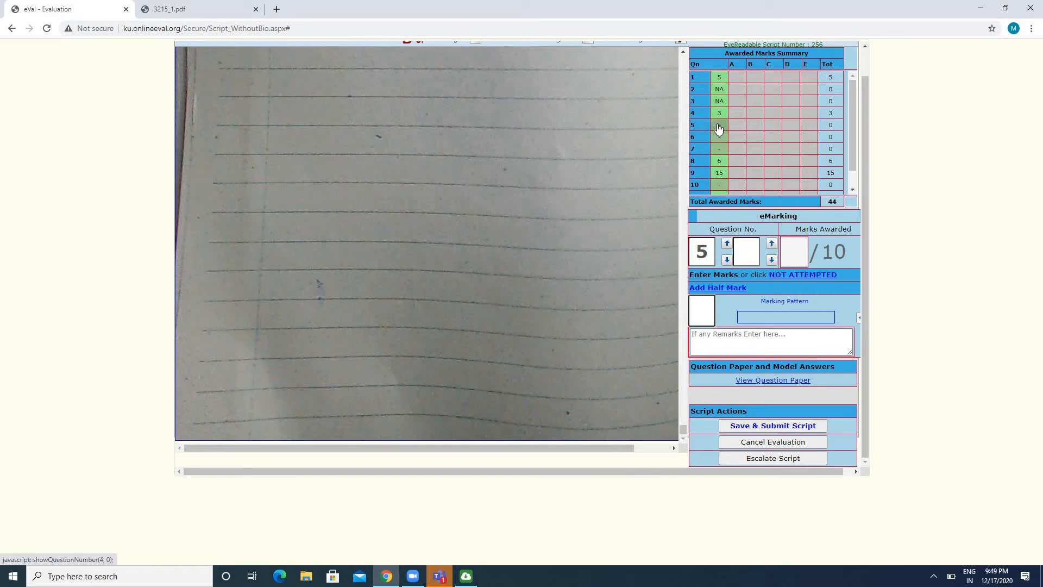
left_click(804, 275)
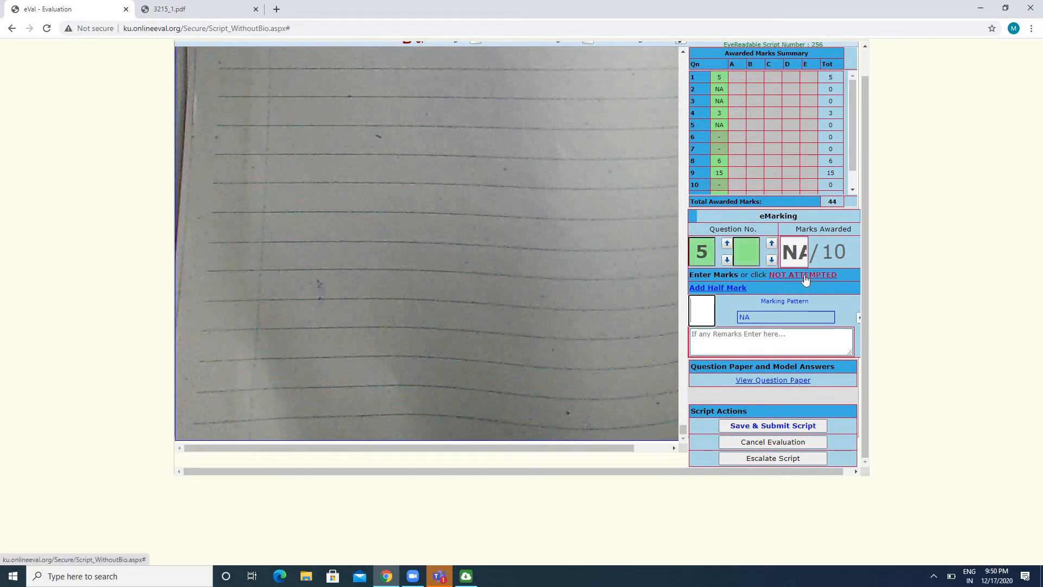
left_click(722, 142)
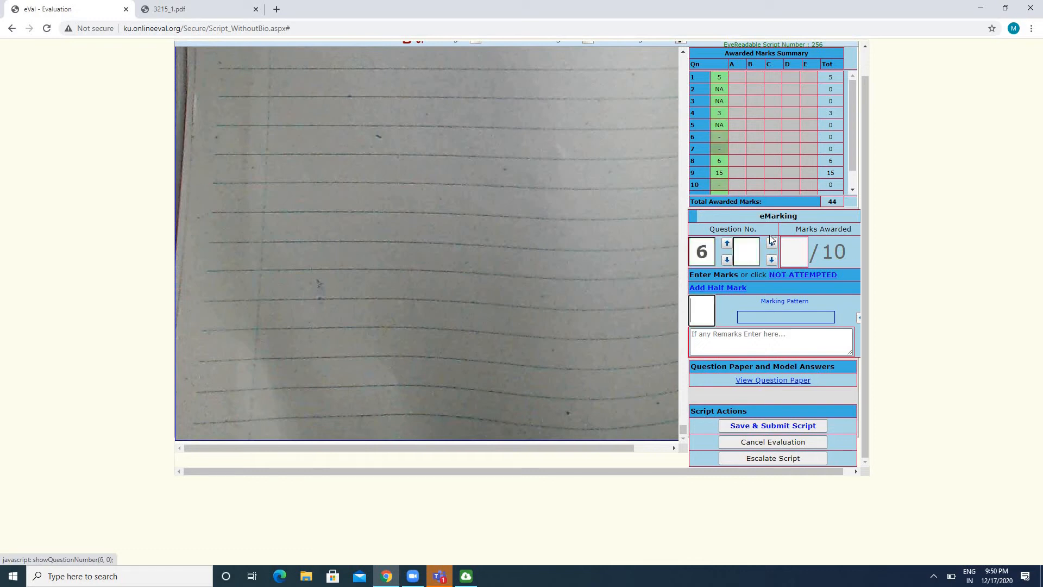
left_click(822, 276)
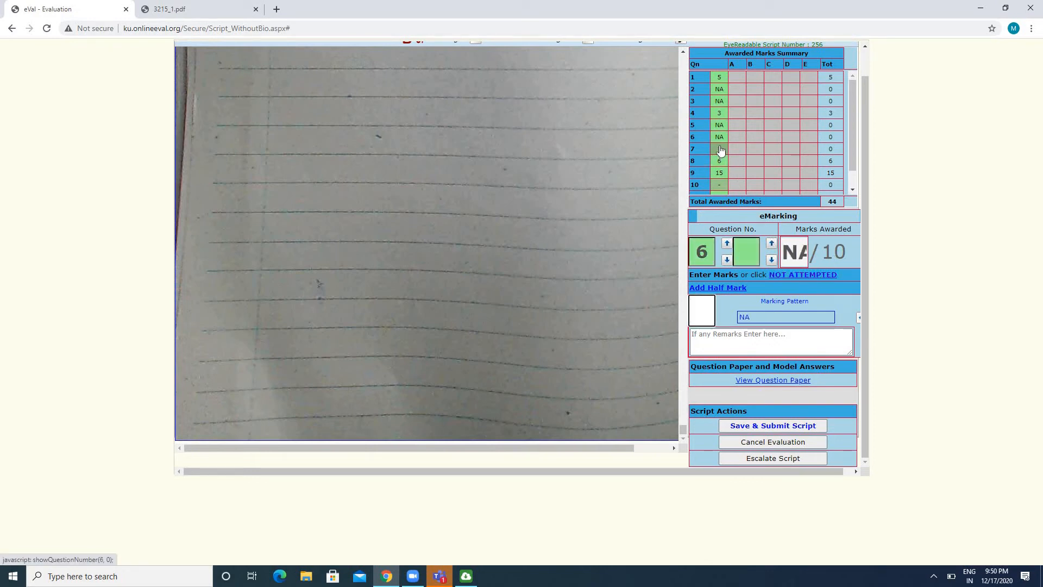
left_click(721, 149)
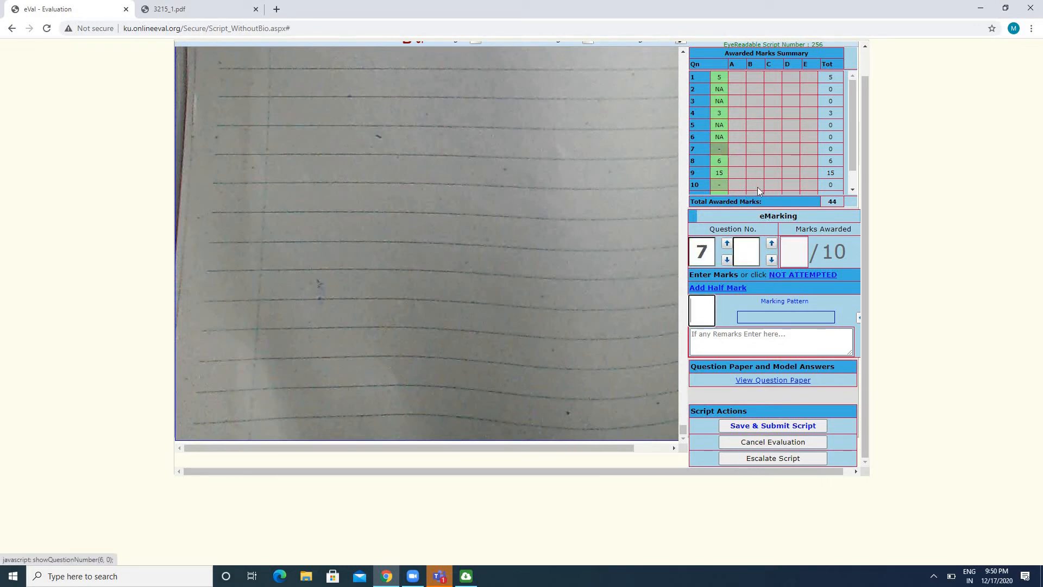
left_click(804, 275)
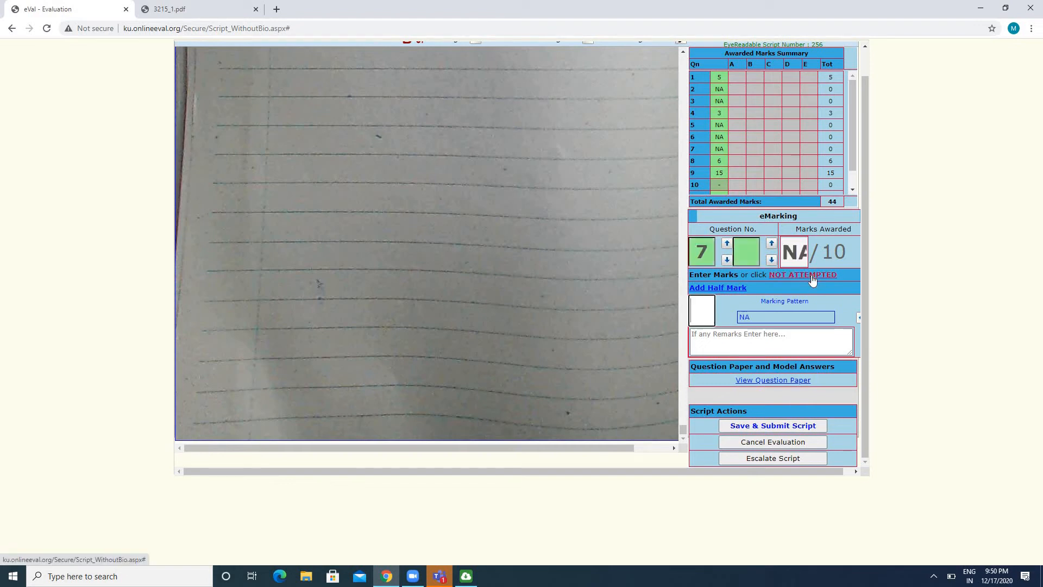
Mark questions 10 and 12 as not attempted
left_click(721, 185)
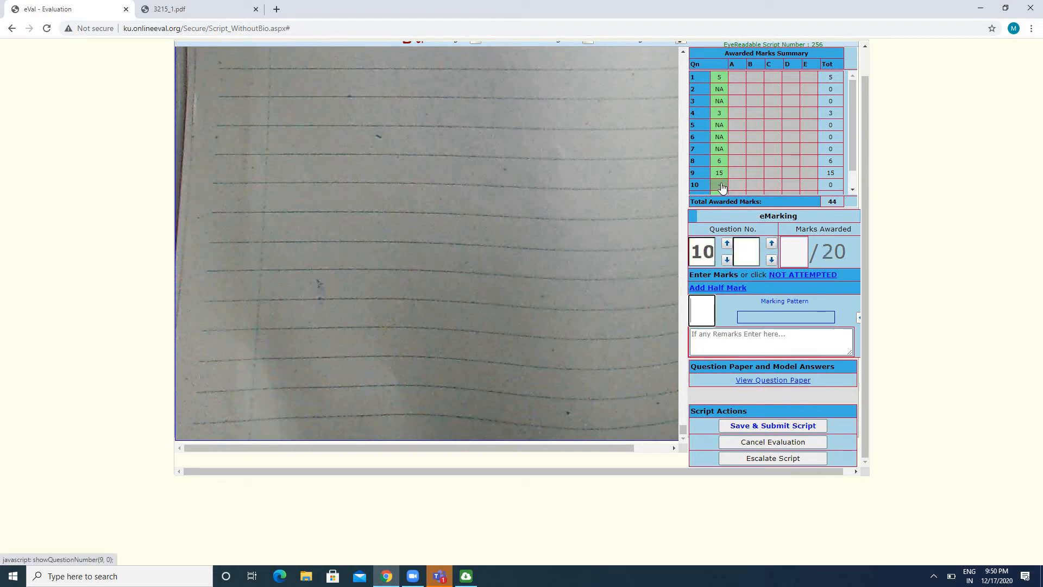
left_click(809, 275)
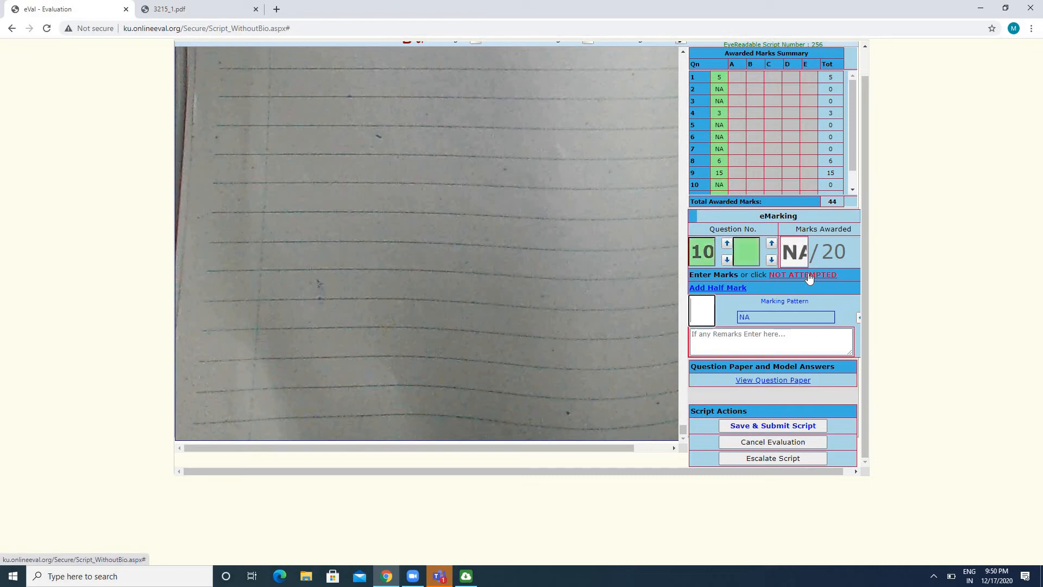
left_click_drag(856, 156, 853, 184)
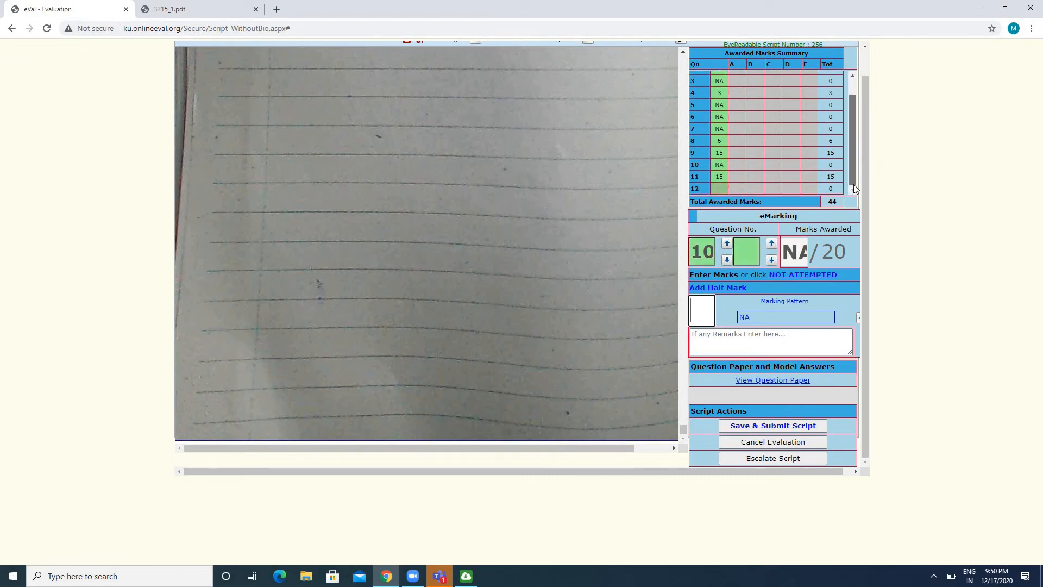
left_click(720, 188)
left_click(809, 275)
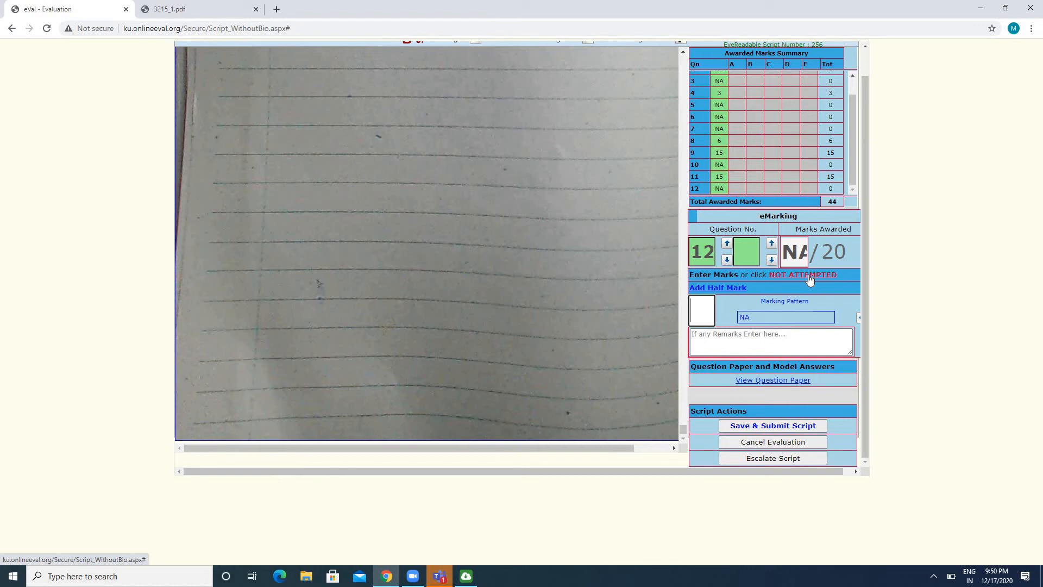
Add a half mark to question 4 and look through the awarded marks summary
left_click(726, 98)
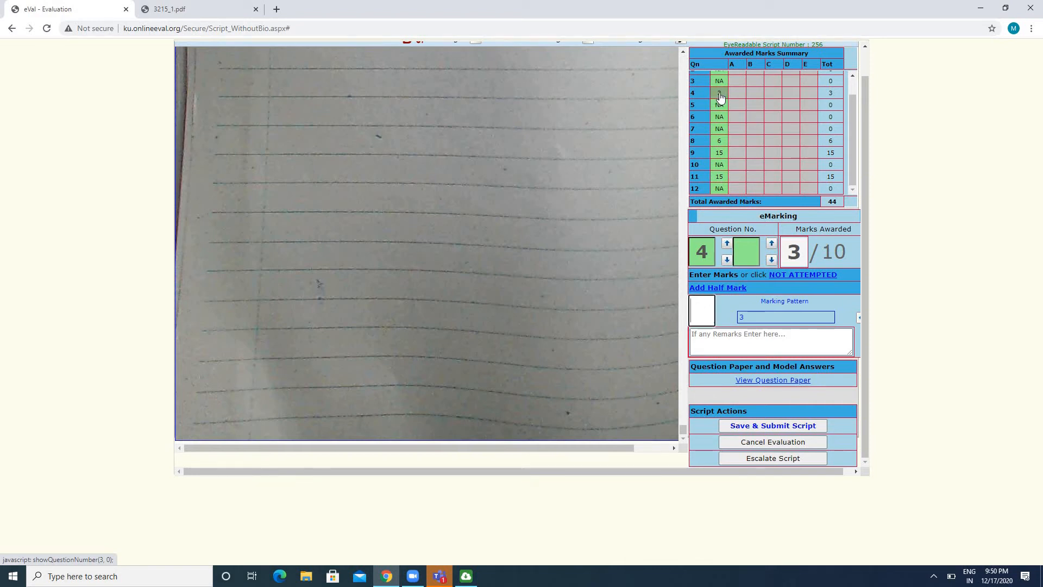
left_click(718, 288)
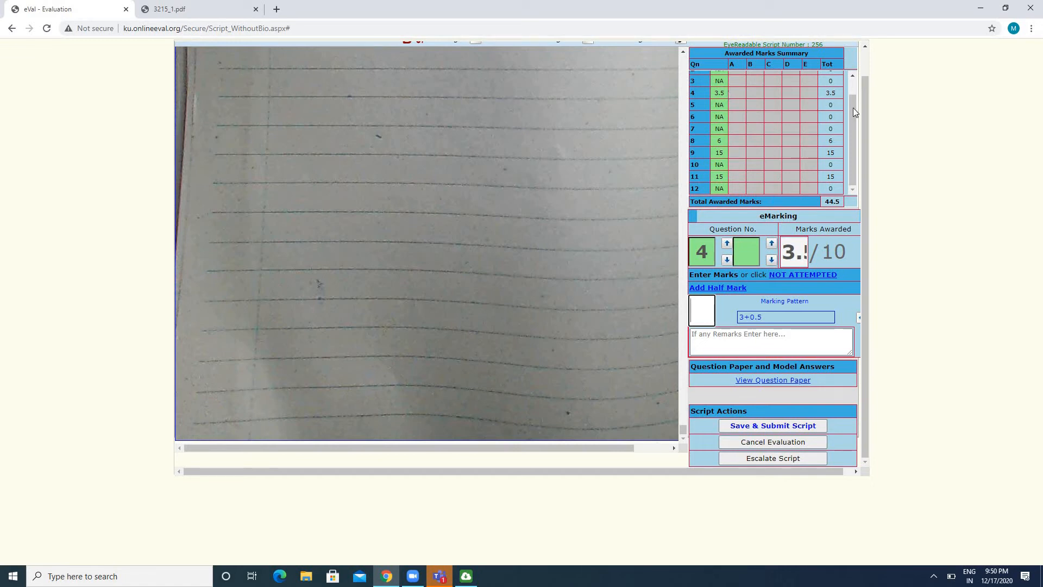
scroll(854, 136, "up", 2)
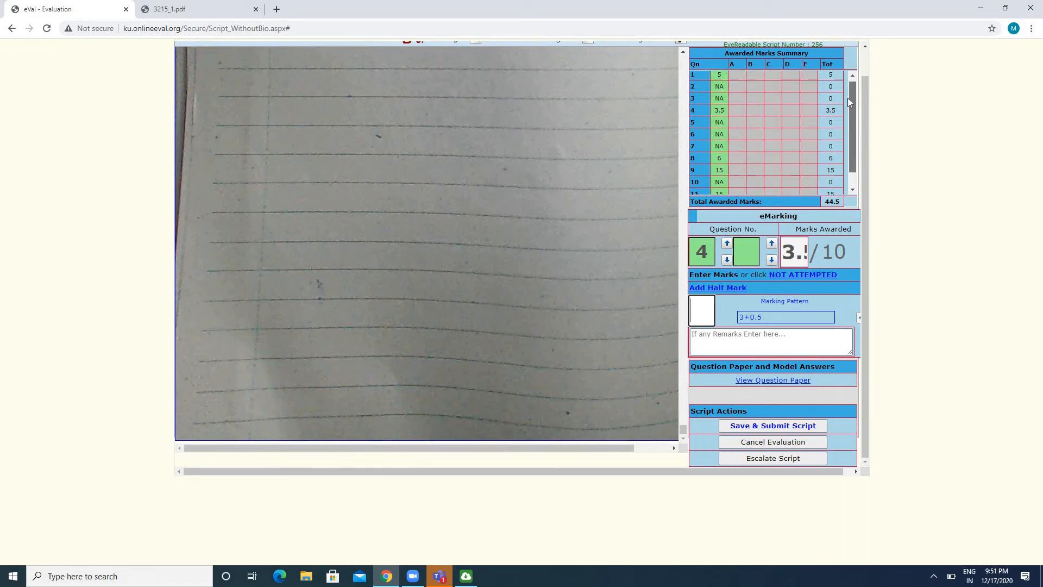
scroll(852, 135, "down", 2)
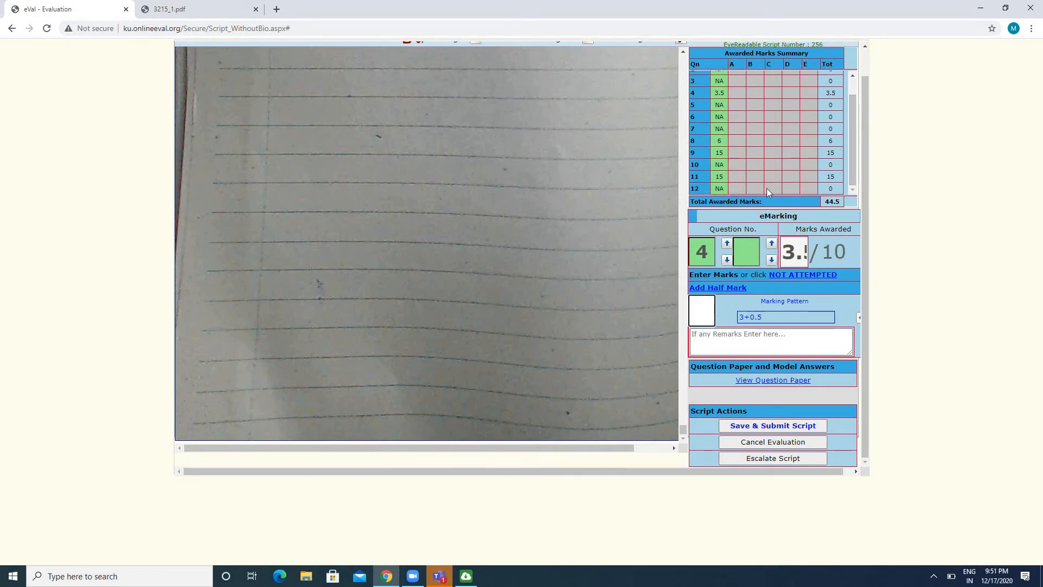
Add 2 more marks to the marks already awarded for question 8
left_click(720, 142)
left_click(699, 312)
type("2")
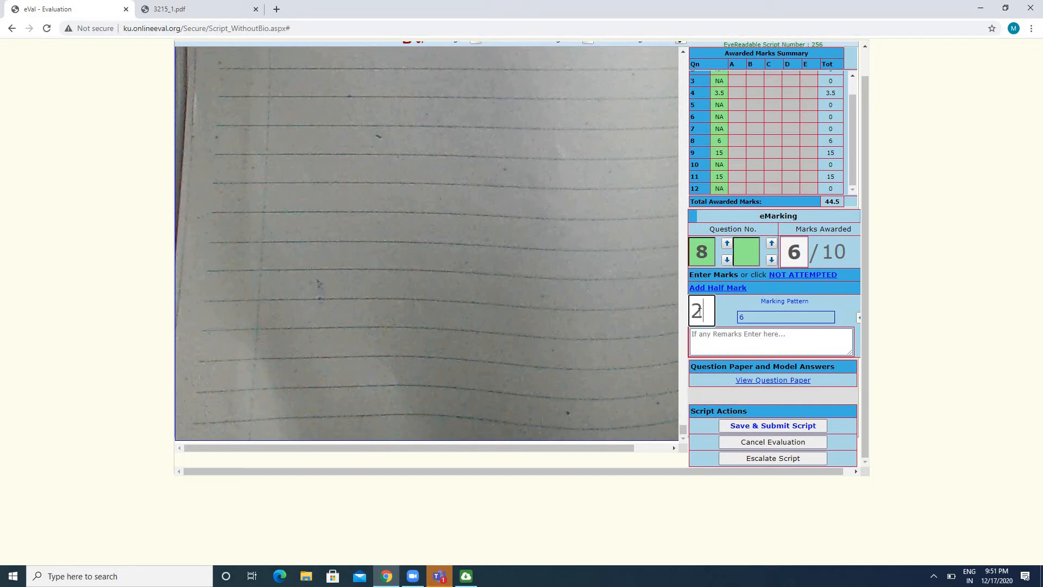
key("Return")
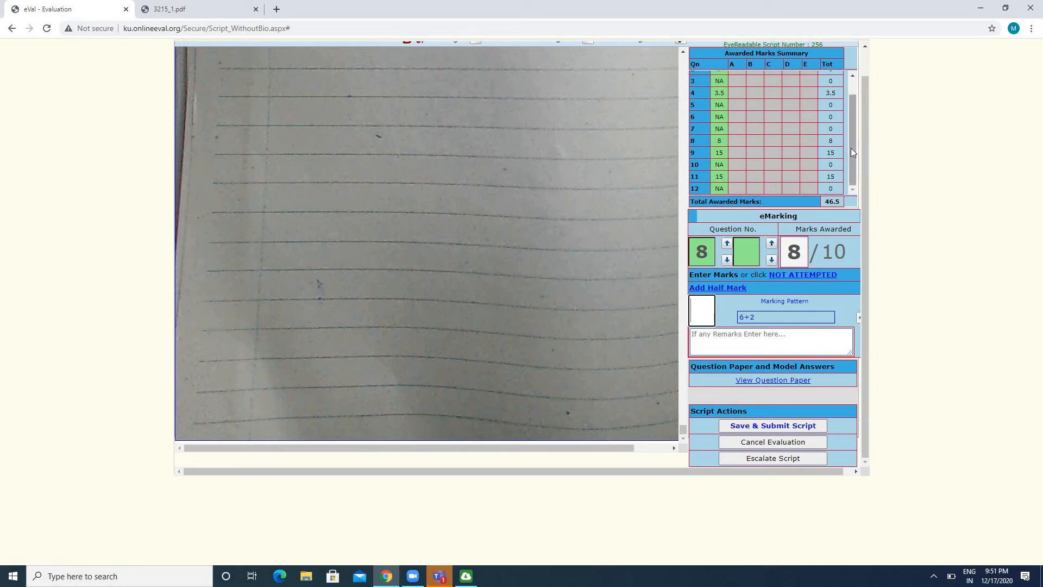
left_click_drag(851, 148, 846, 102)
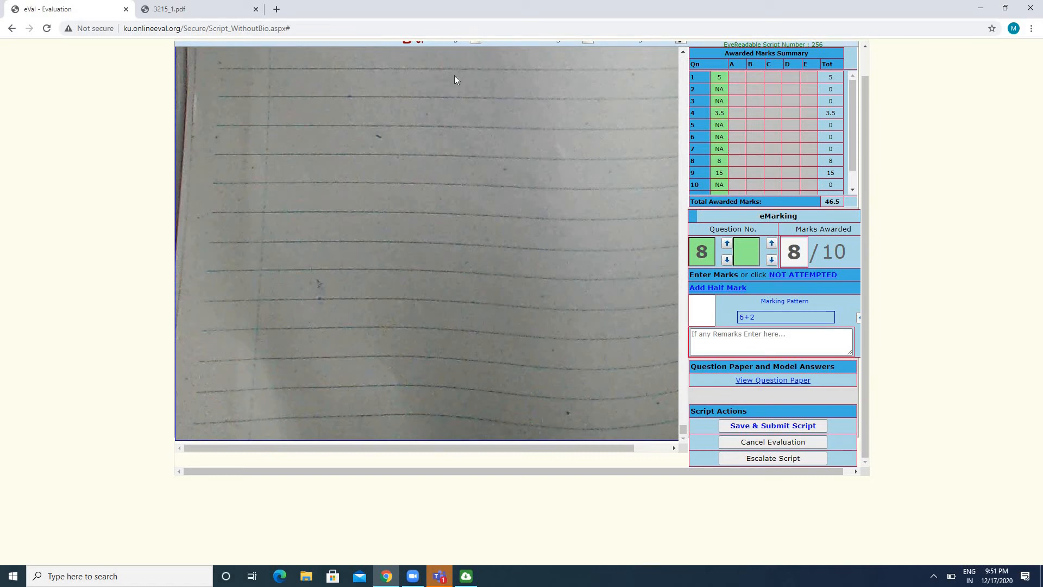
Check how many questions Sections A and B of the question paper require, and check the script's total awarded marks
left_click(218, 9)
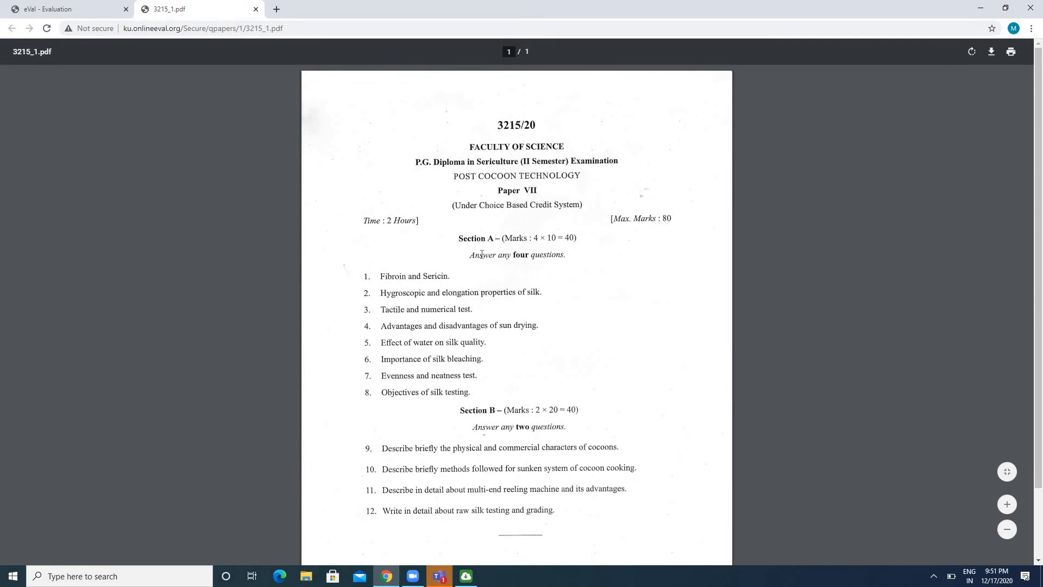
left_click_drag(482, 254, 551, 256)
left_click_drag(472, 427, 567, 436)
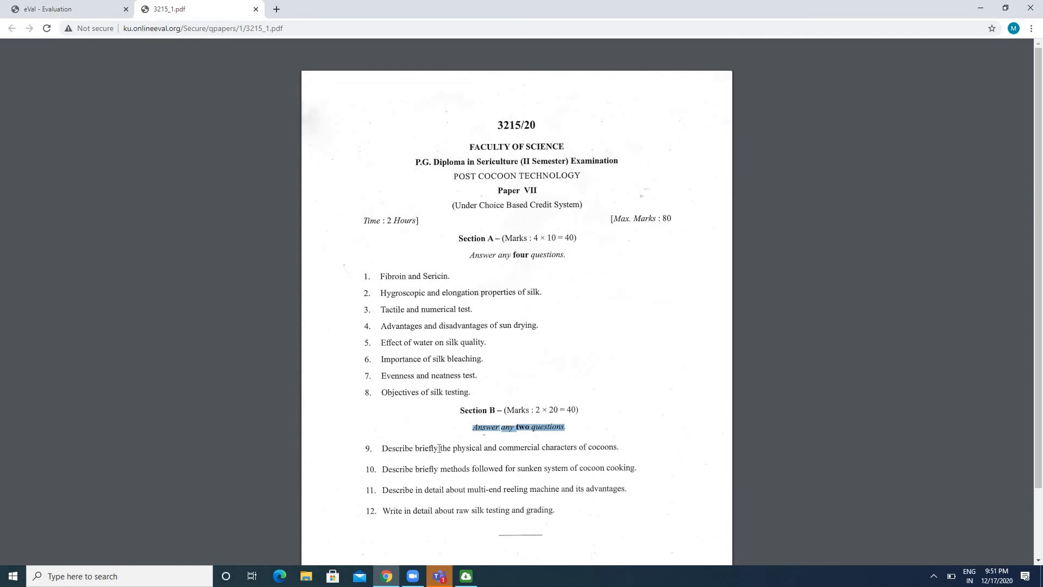
left_click_drag(438, 448, 443, 492)
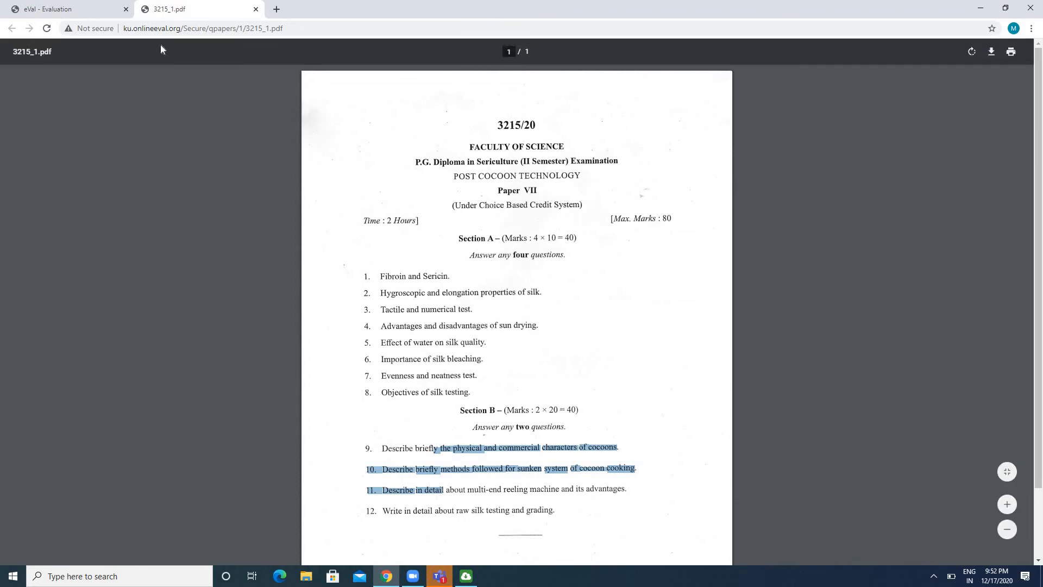
left_click(81, 9)
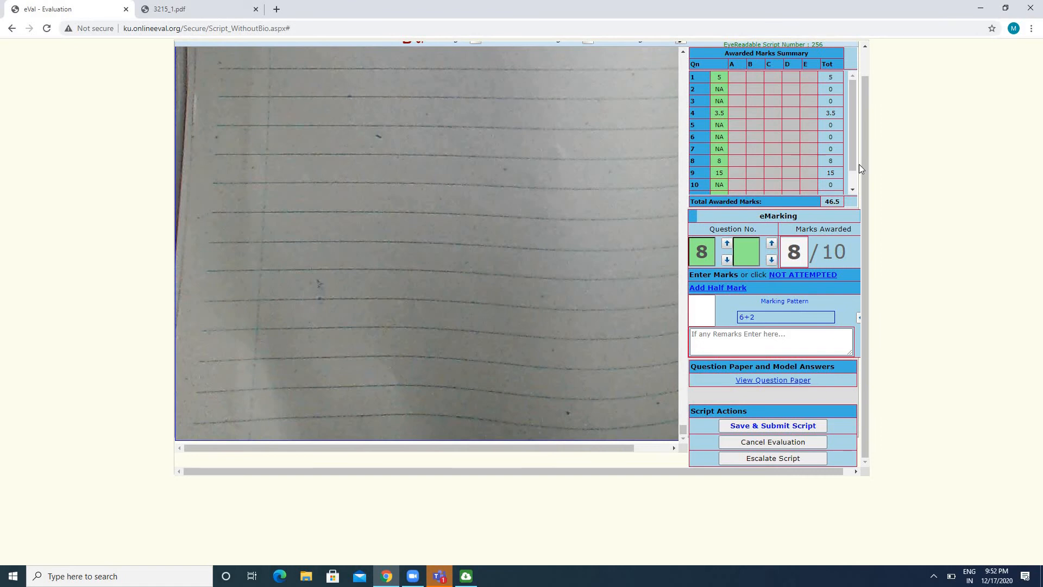
left_click_drag(852, 151, 852, 163)
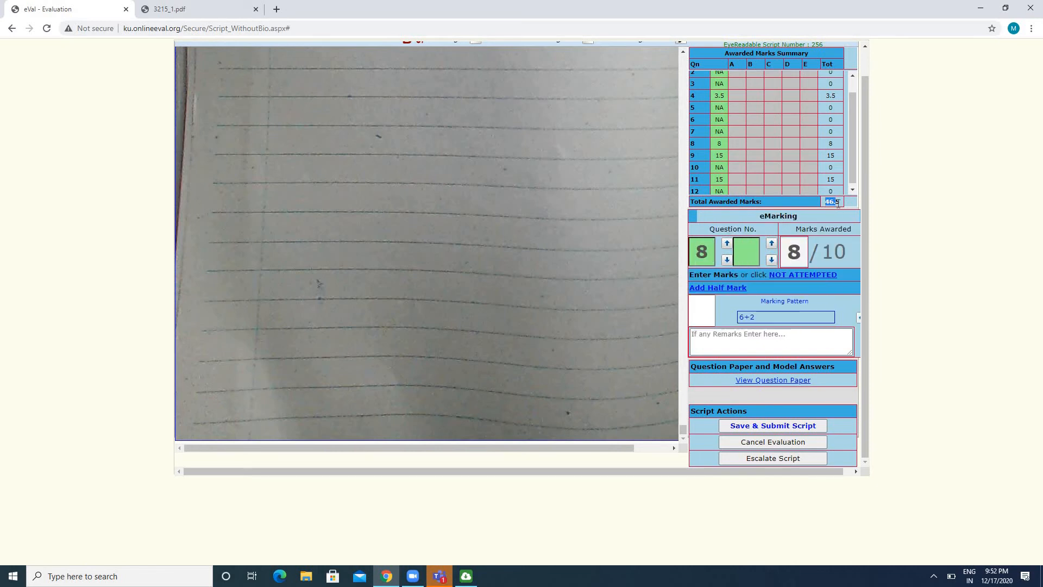
left_click_drag(825, 201, 844, 204)
Clear the marks awarded for question 9 and award 18 marks instead
left_click_drag(786, 469, 796, 469)
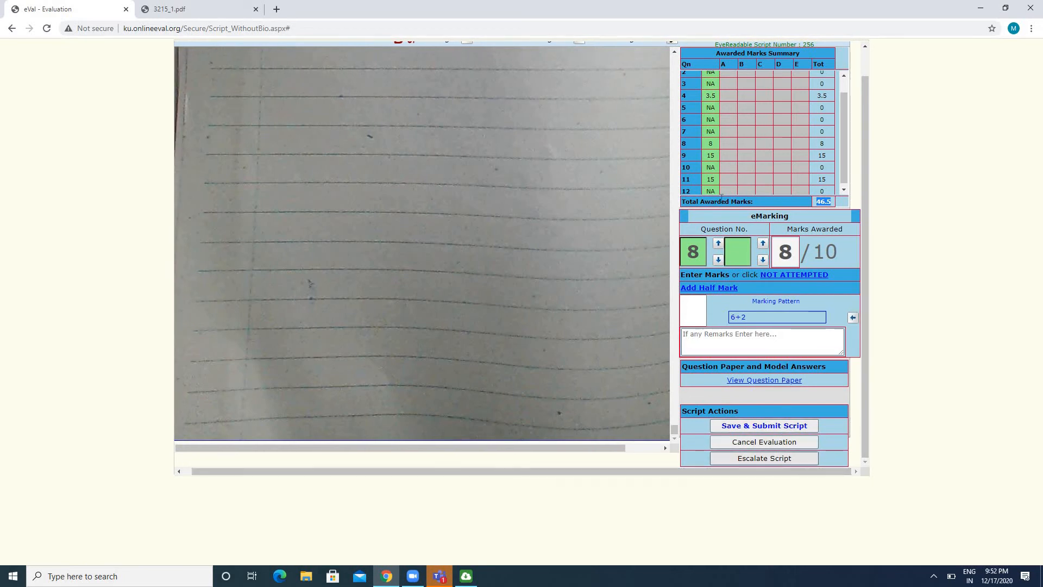
left_click(712, 159)
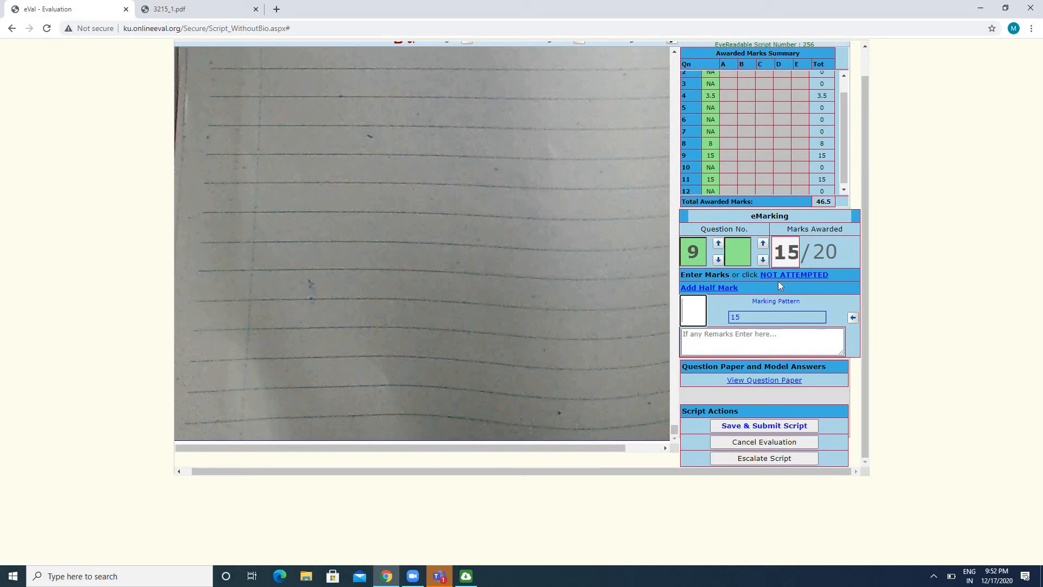
left_click(853, 320)
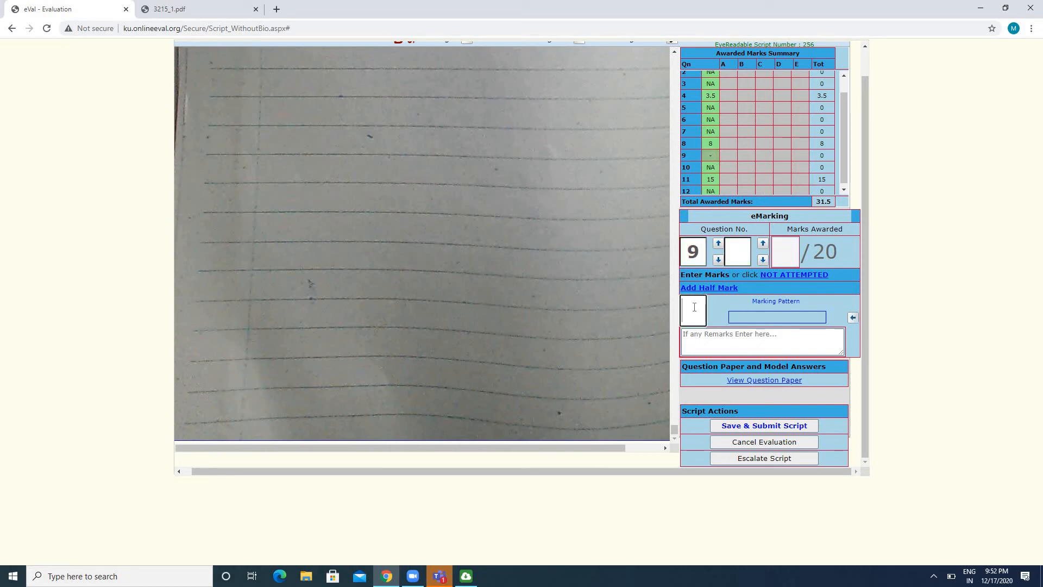
type("18")
key("Return")
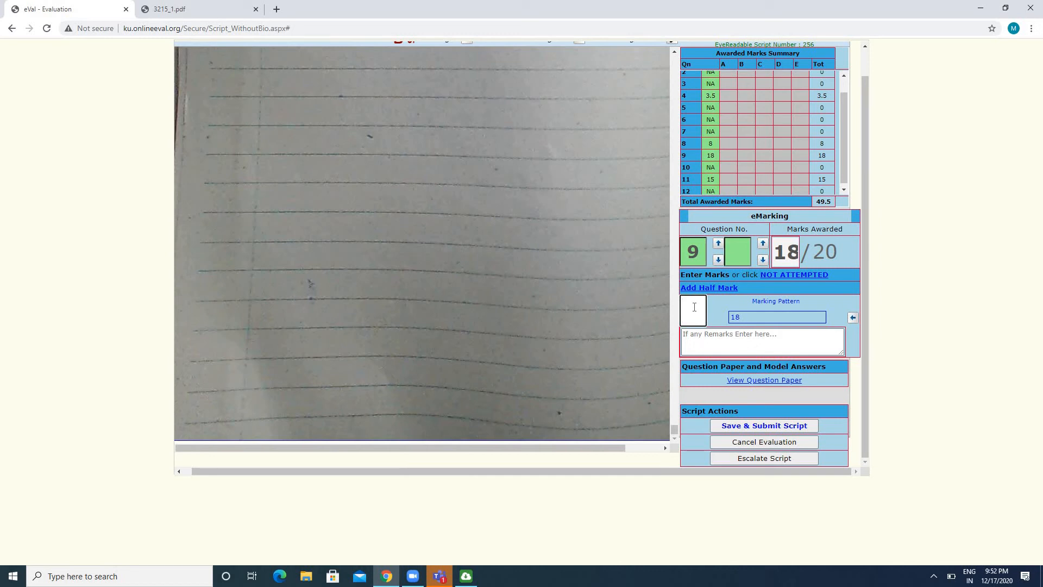
Look at the first Section A questions in the question paper and return to the evaluation page
left_click_drag(866, 134, 865, 116)
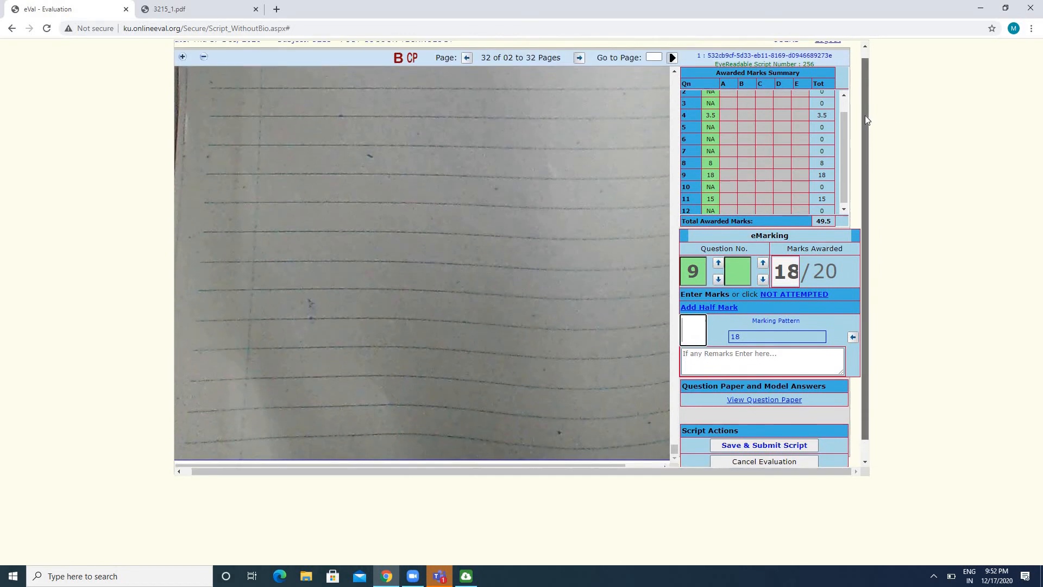
left_click(210, 10)
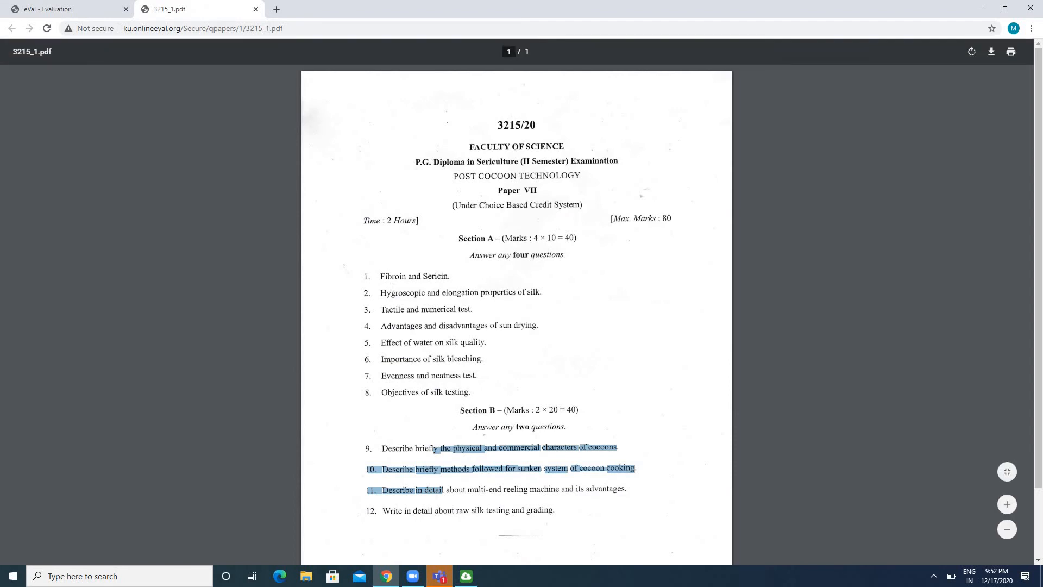
left_click(394, 273)
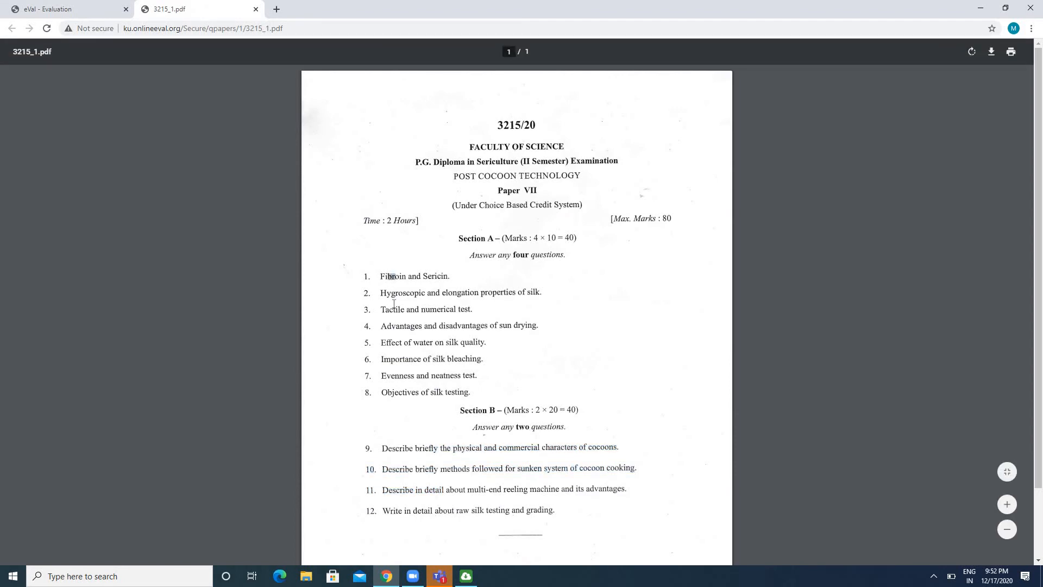
left_click_drag(389, 275, 397, 309)
left_click(73, 8)
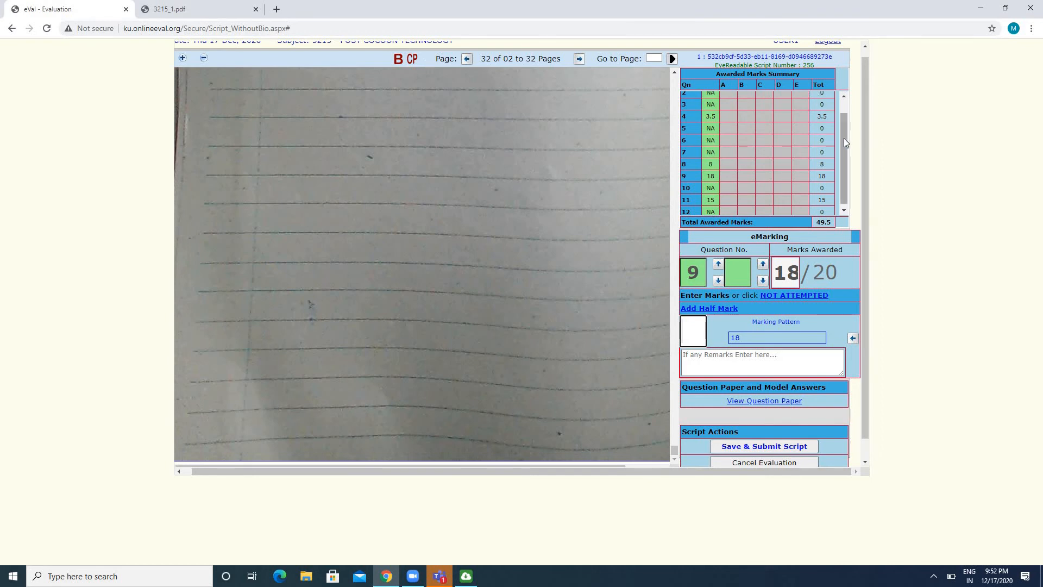
Review the awarded marks summary from question 1 to question 12, opening the marks entry for question 1
left_click_drag(843, 138, 843, 119)
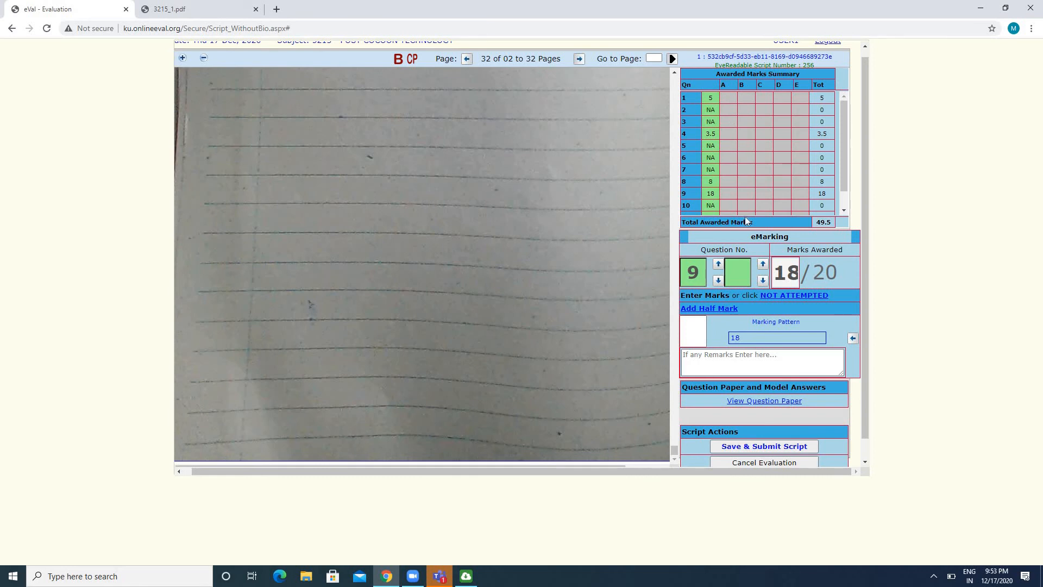
left_click(710, 98)
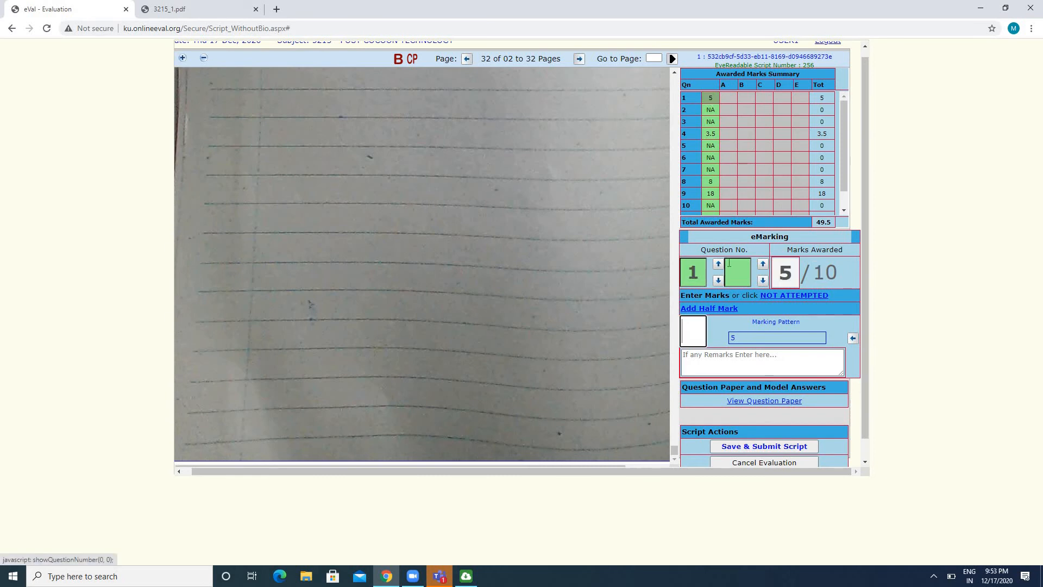
double_click(694, 273)
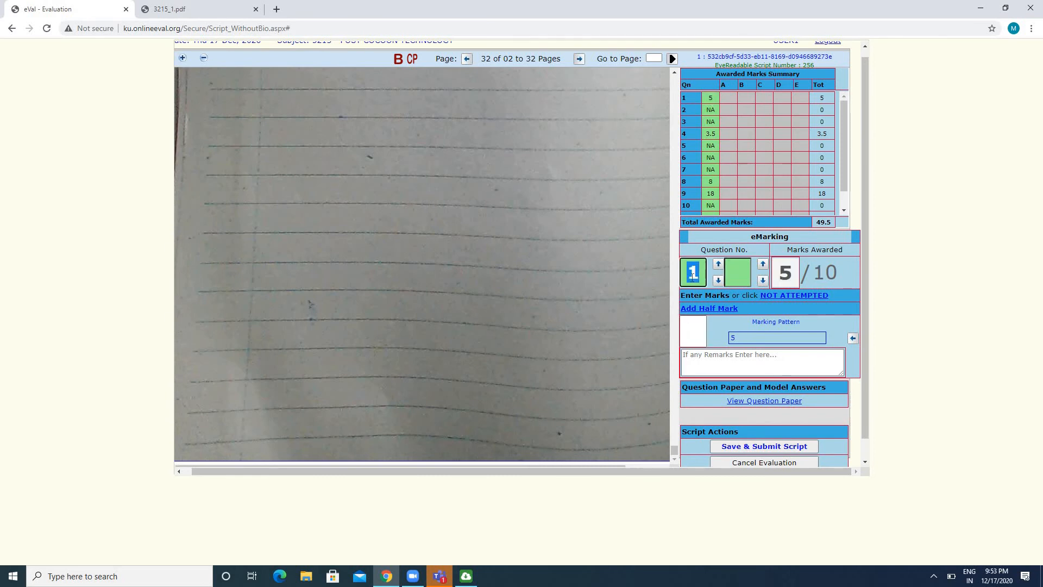
left_click(742, 274)
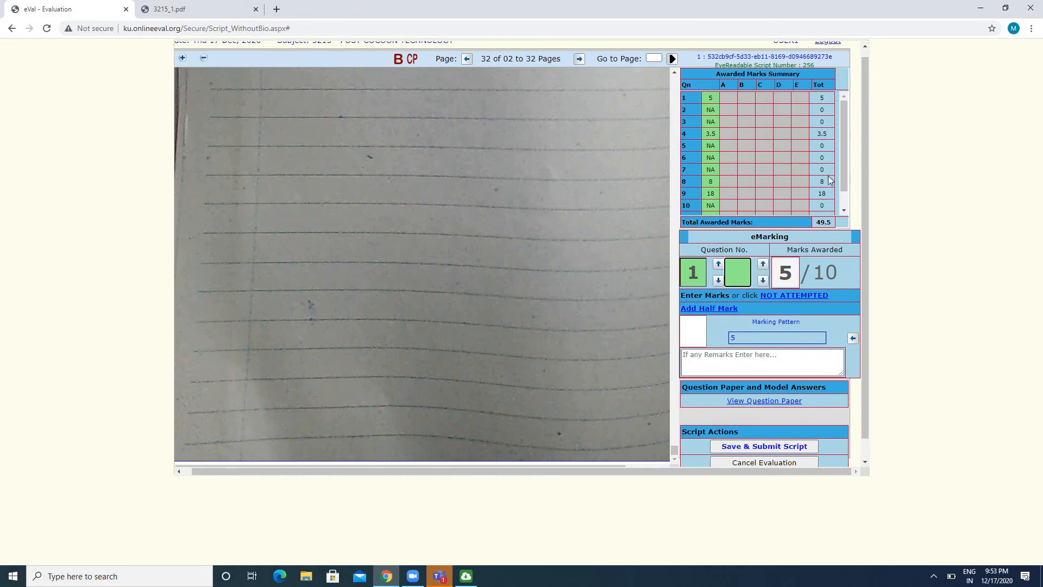
scroll(847, 174, "down", 1)
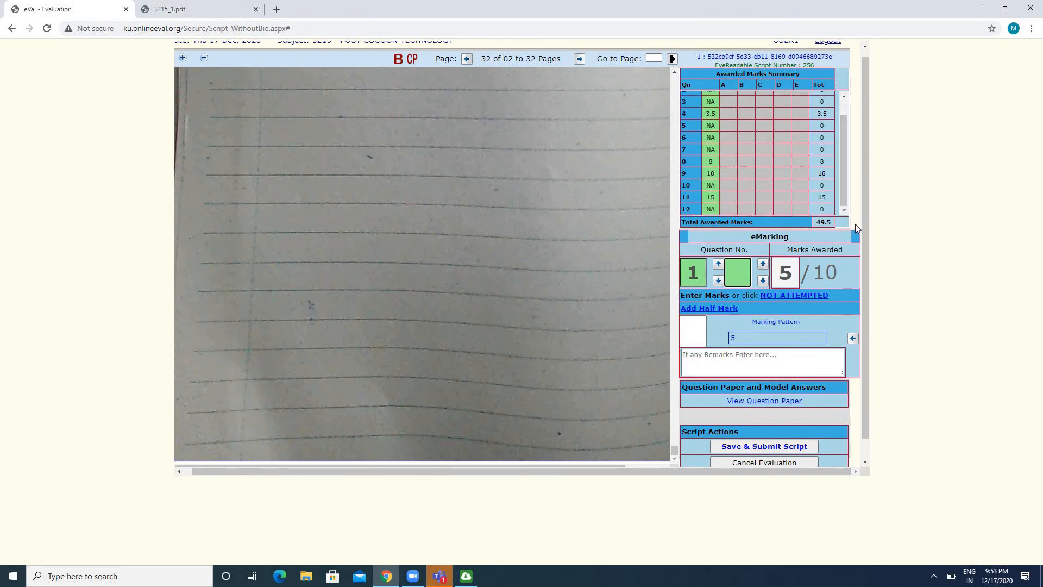
left_click_drag(868, 226, 869, 276)
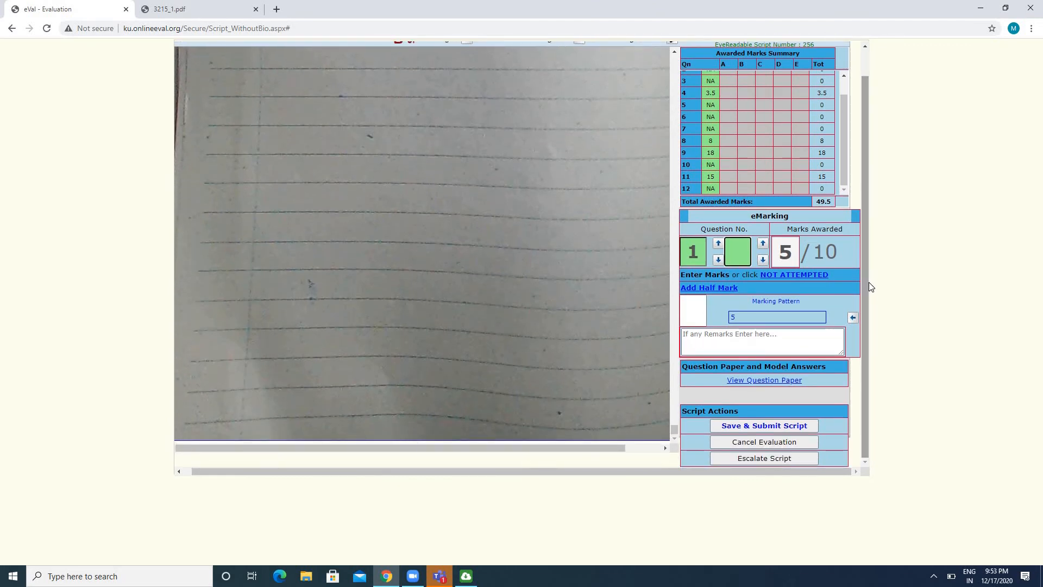
Start submitting the script, return to reviewing it instead, and add 1 mark to question 8 for a total of 9
left_click(767, 426)
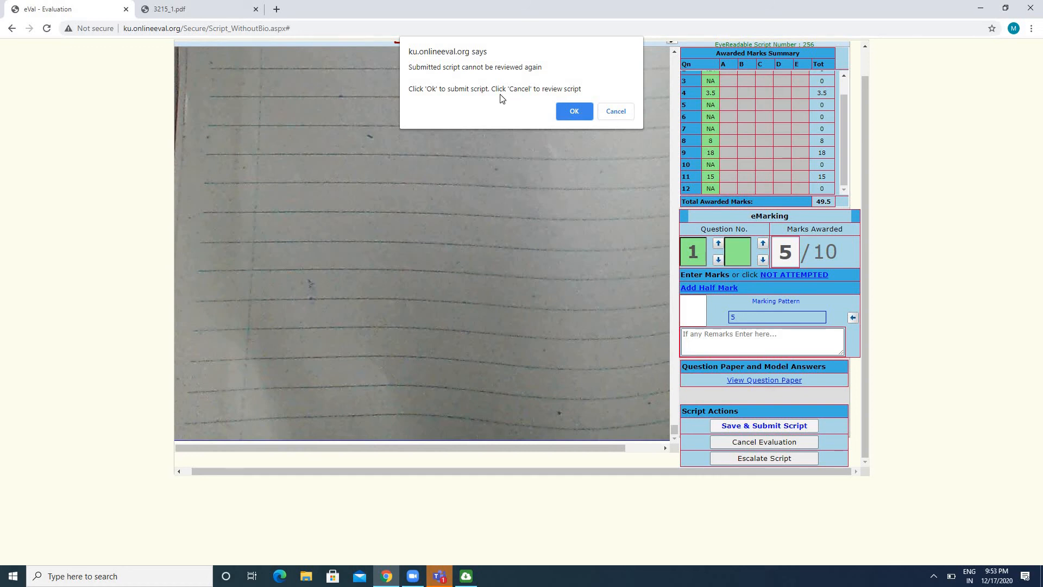
left_click(615, 112)
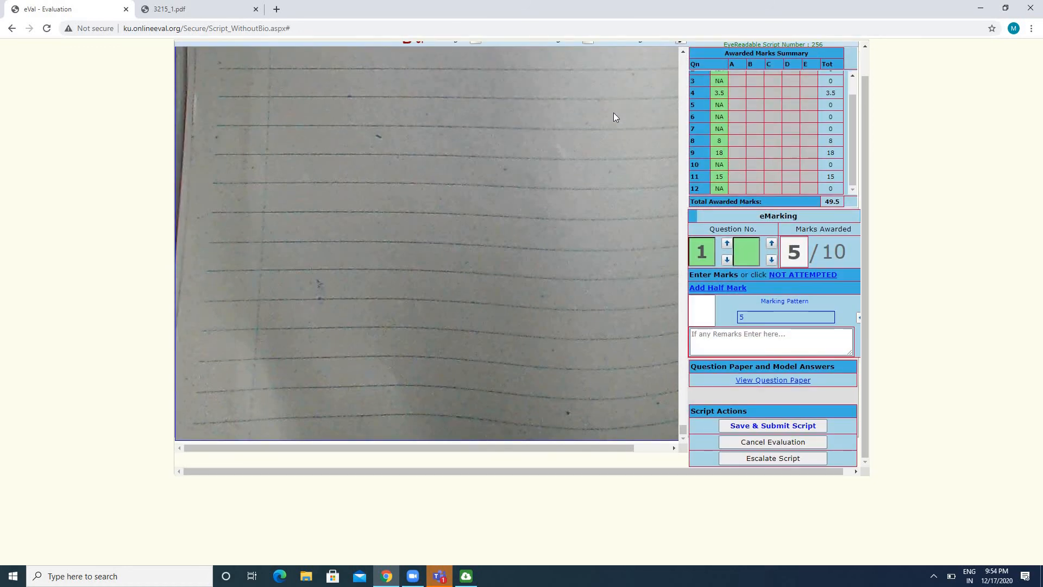
left_click(719, 142)
type("1")
key("Return")
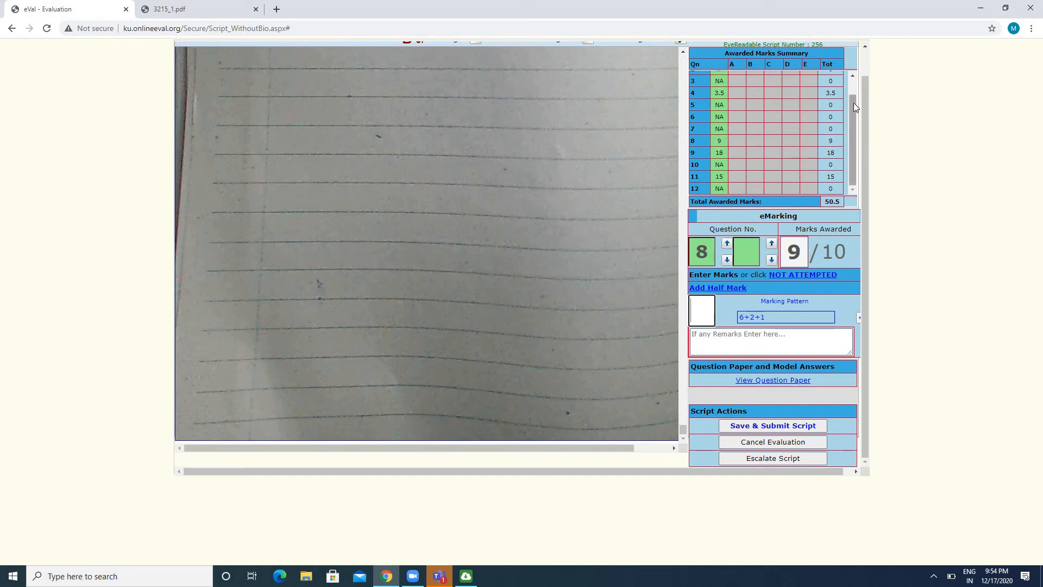
Save and submit the evaluated script, confirming the submission
left_click(744, 426)
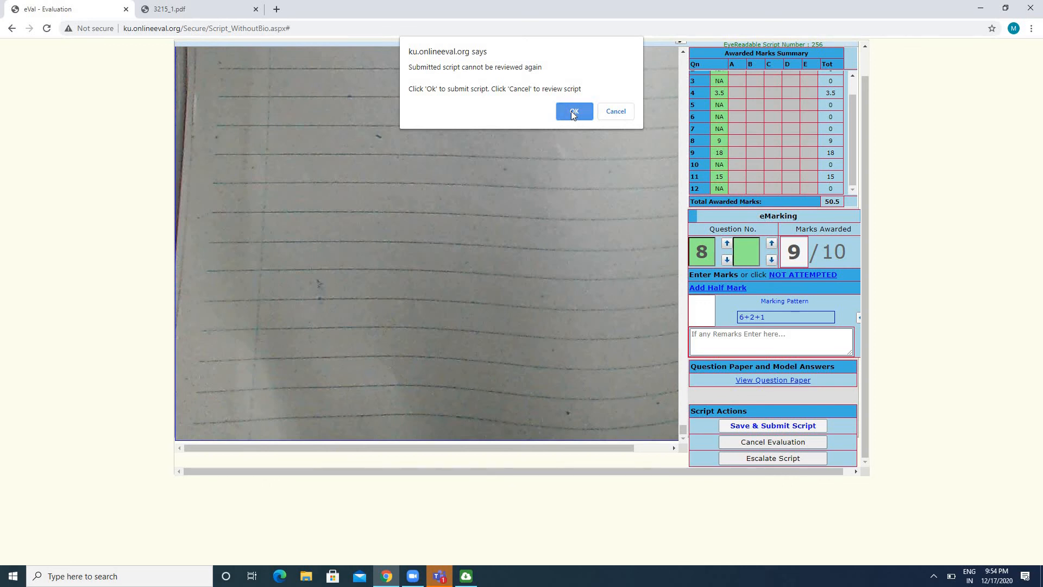
left_click(572, 112)
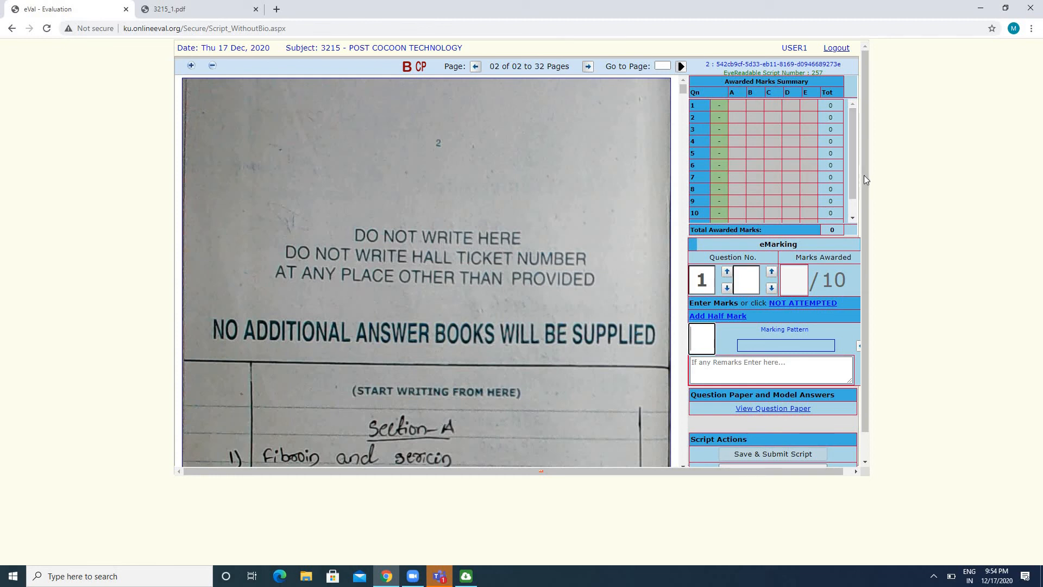
Go through the next script's escalation reasons Blank Script, Subject Mismatch and Script Not Good, along with the remarks field
scroll(863, 203, "down", 1)
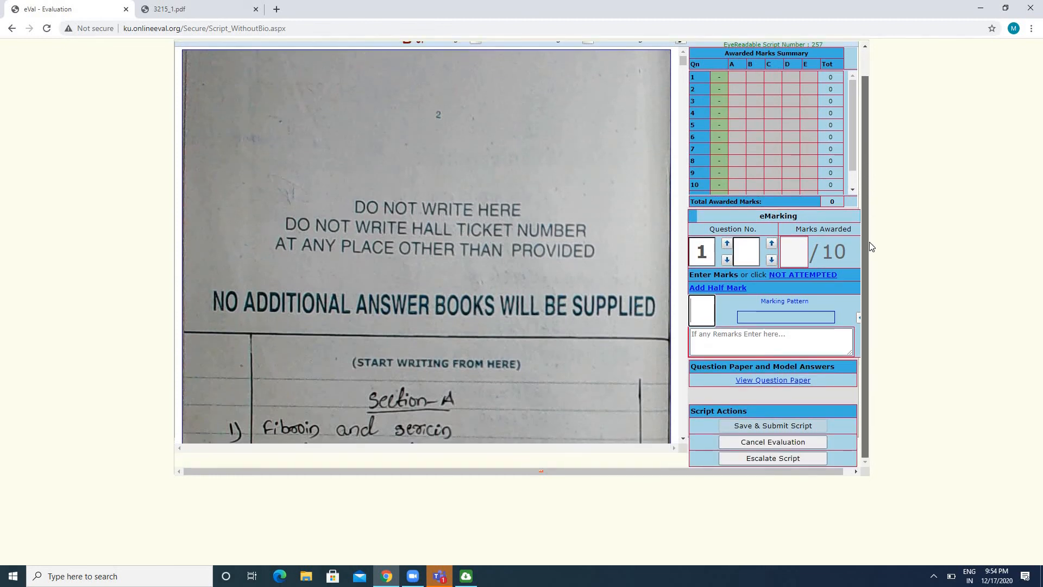
left_click(784, 459)
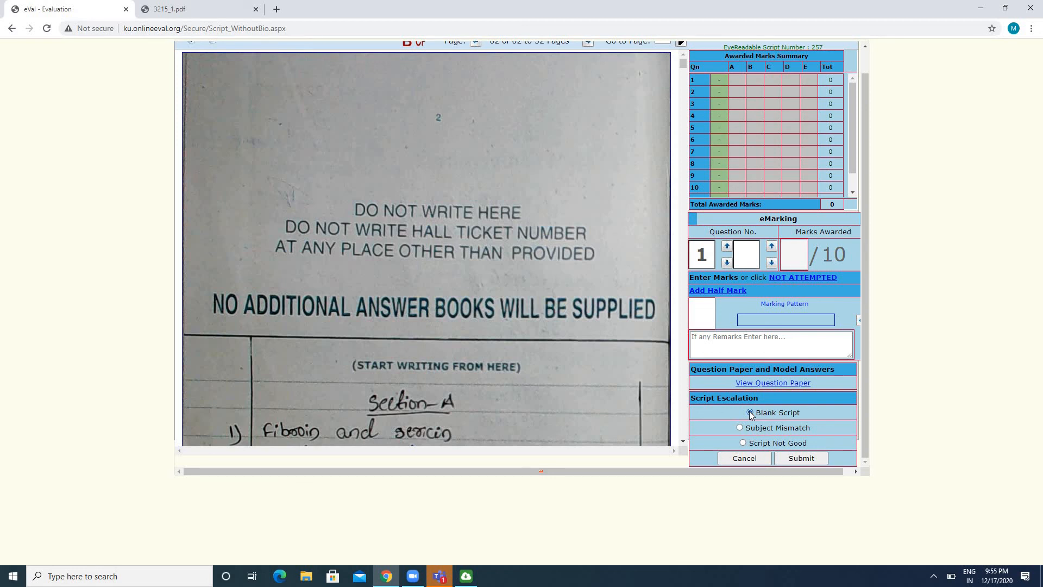
left_click(730, 344)
left_click(746, 341)
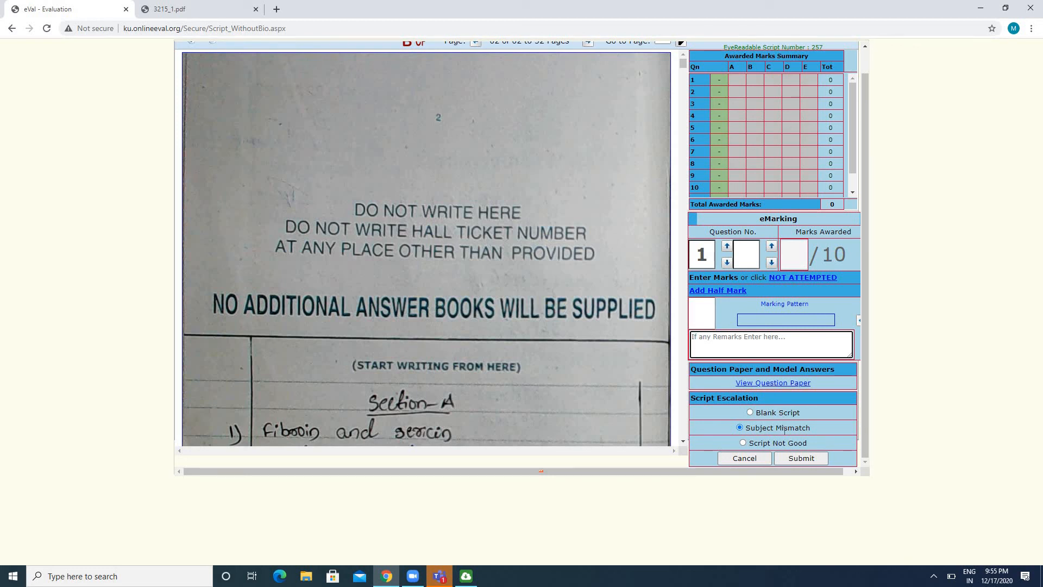
left_click(742, 443)
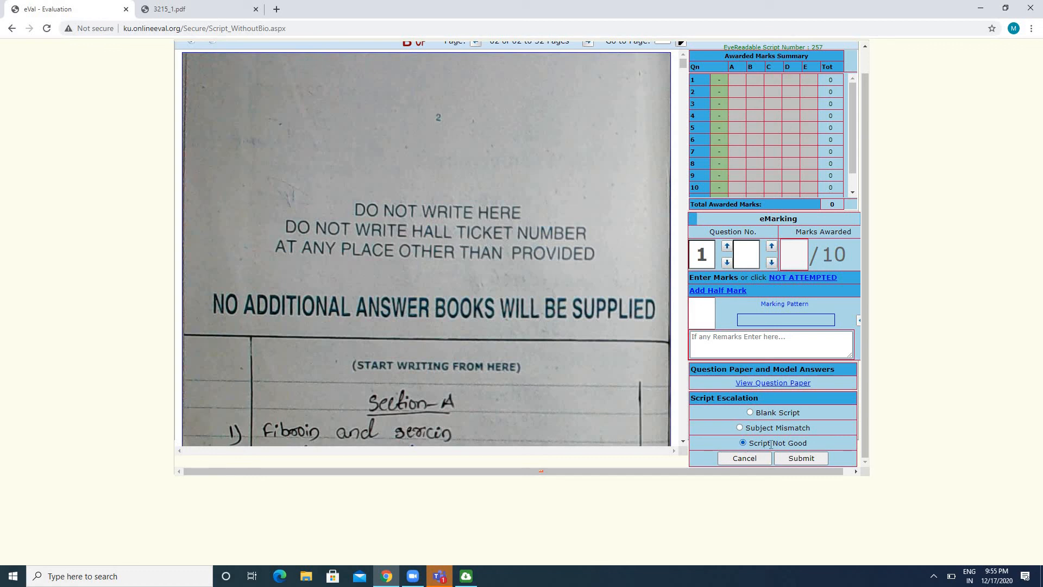
left_click(734, 337)
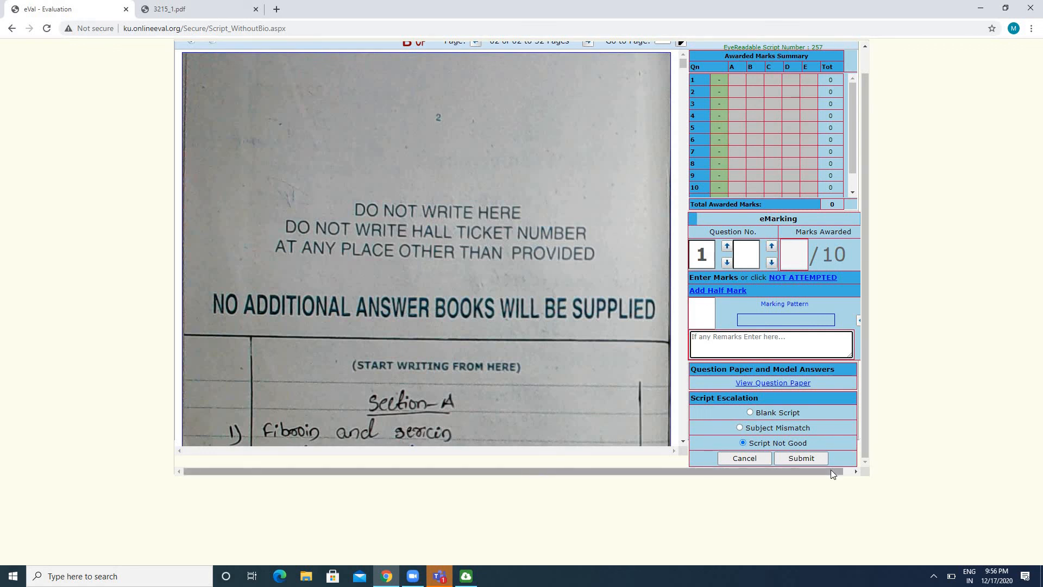
Log out of the evaluation portal and highlight the technical support number on the login page
left_click_drag(830, 469, 838, 470)
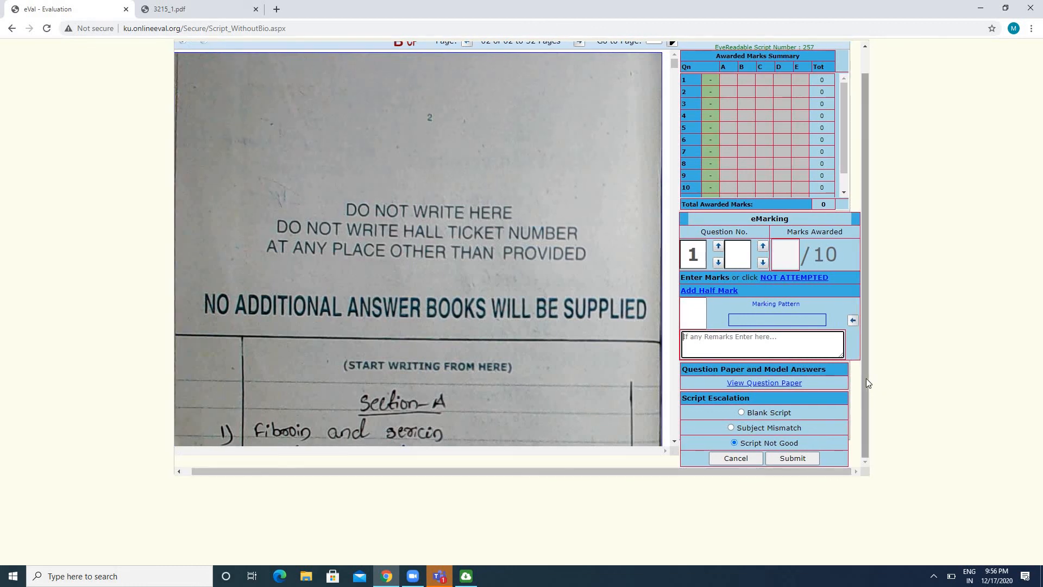
left_click_drag(866, 378, 873, 335)
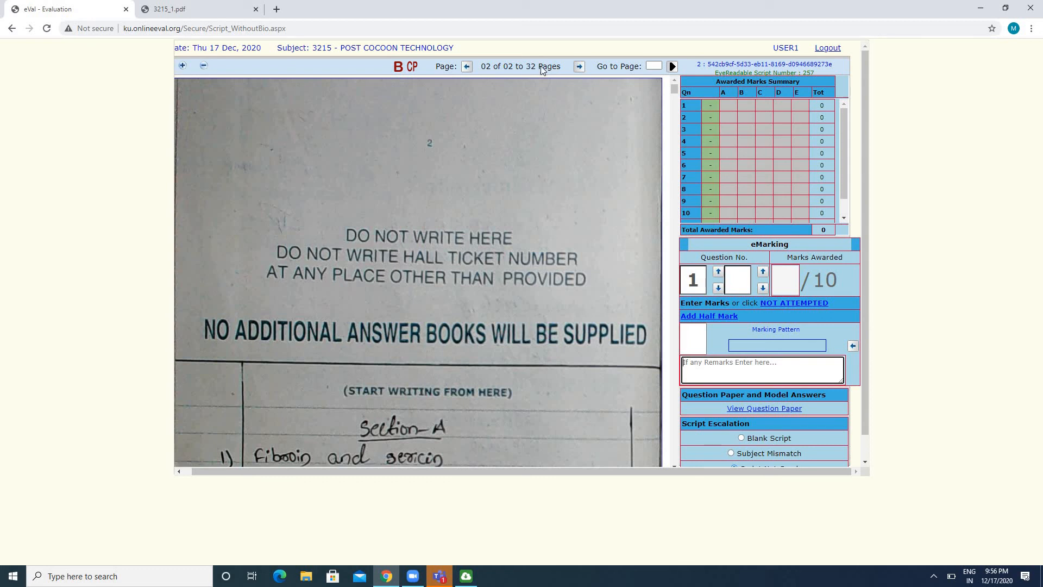
left_click(826, 48)
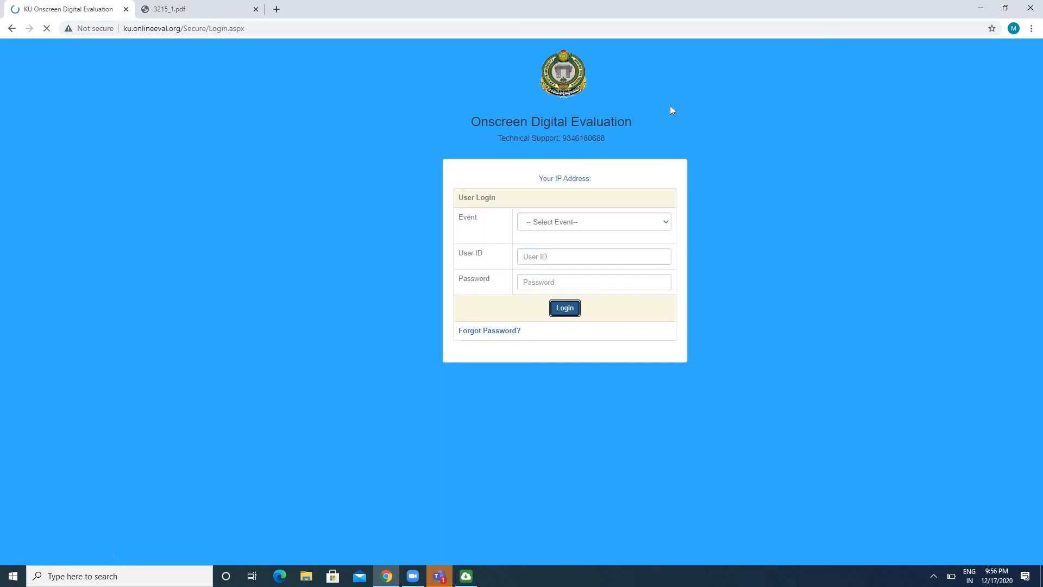
left_click_drag(611, 141, 568, 145)
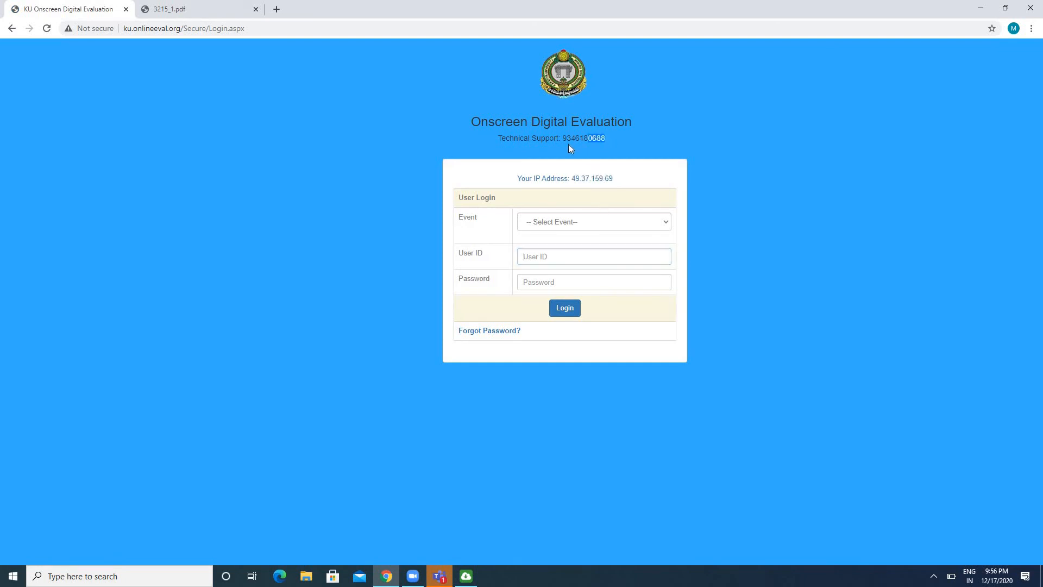